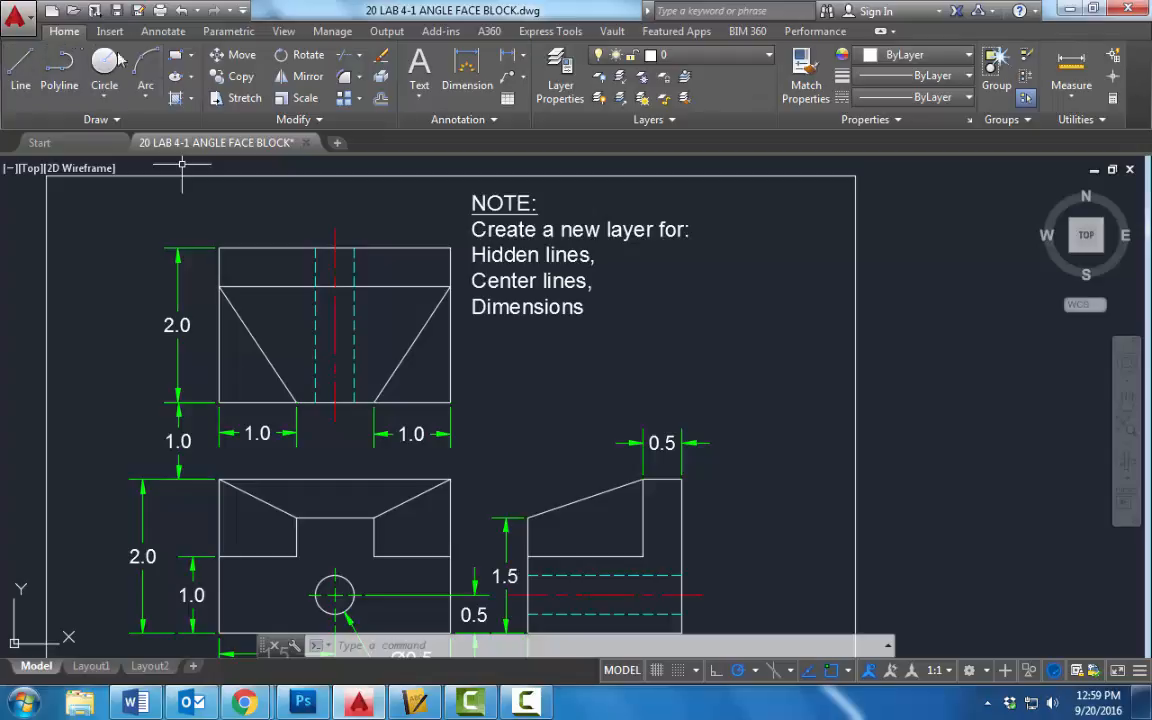
Step: Review the existing layers of the angle face block drawing in a floating layer manager and narrow the palette
{"action": "left_click", "coordinate": [563, 68]}
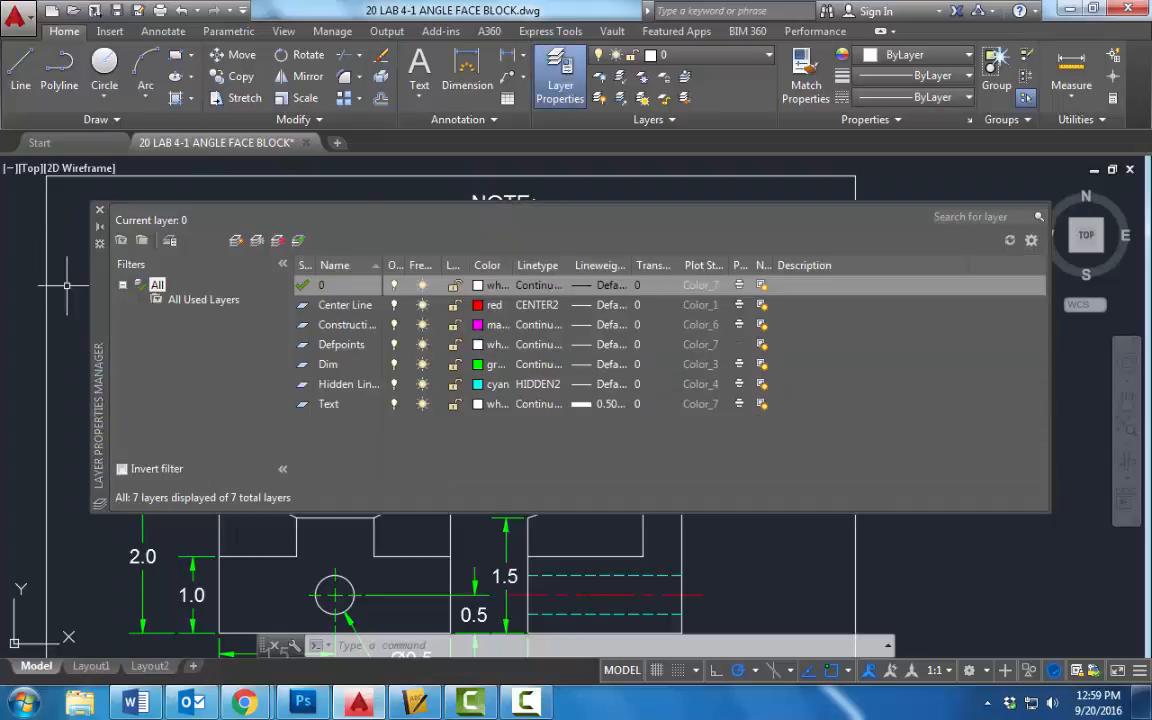
{"action": "left_click", "coordinate": [99, 210]}
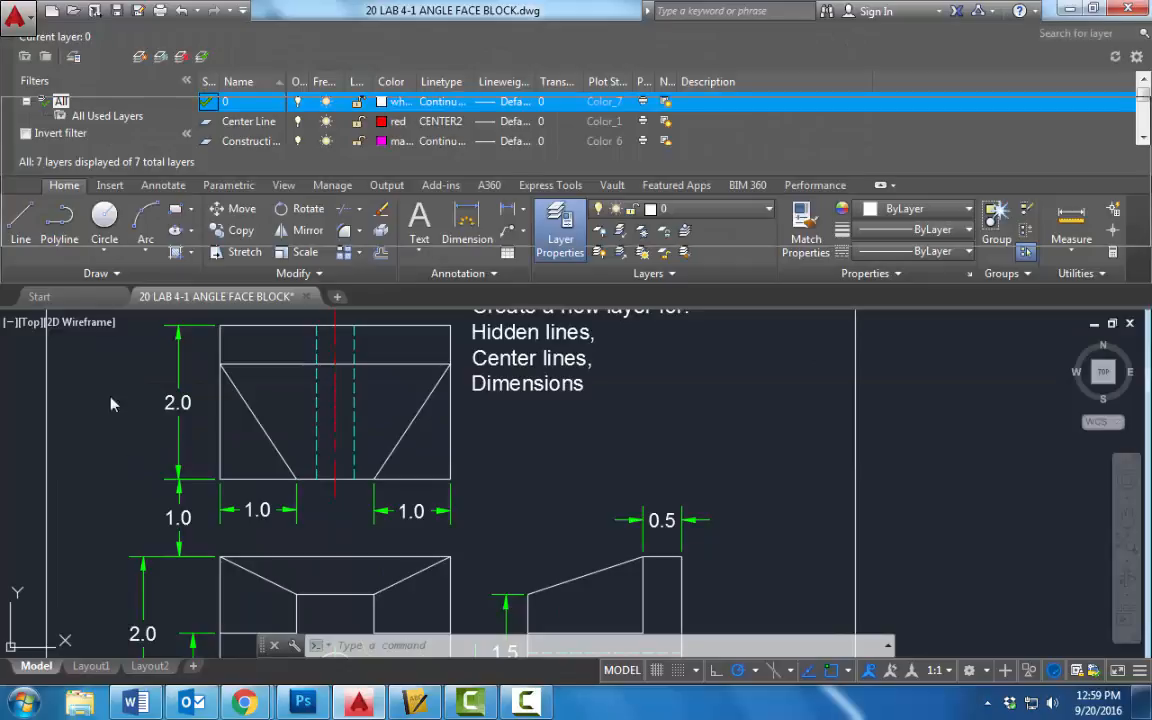
{"action": "left_click_drag", "start_coordinate": [111, 404], "coordinate": [111, 406]}
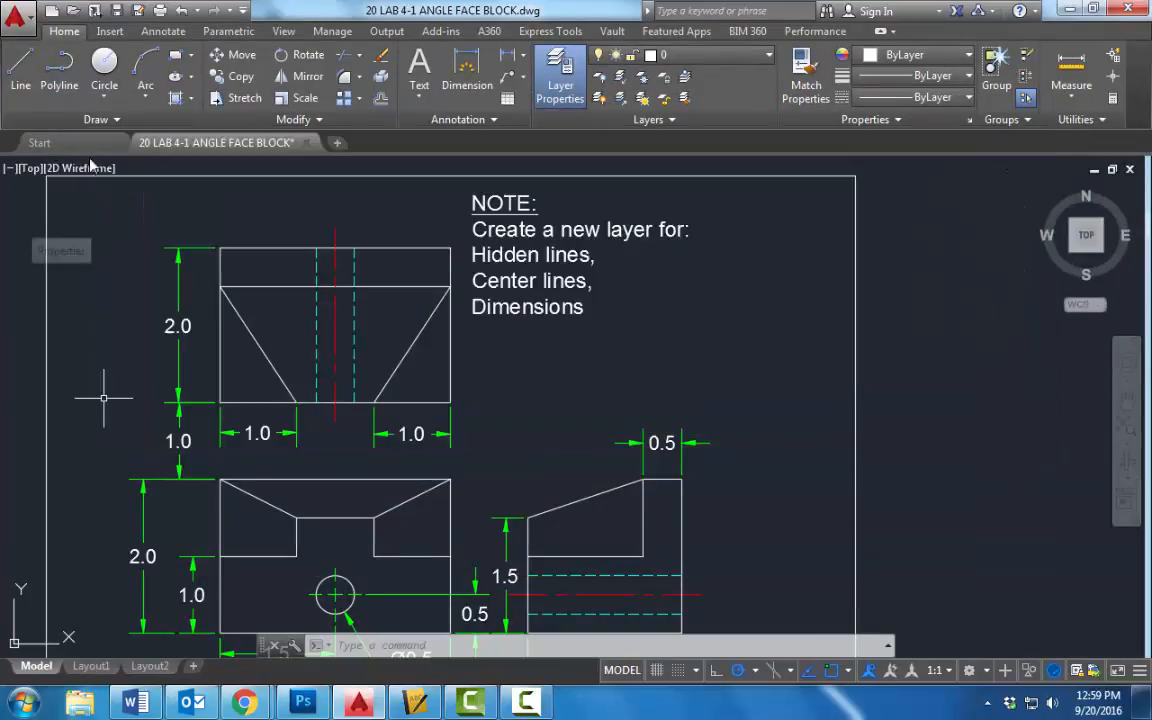
{"action": "mouse_move", "coordinate": [113, 255]}
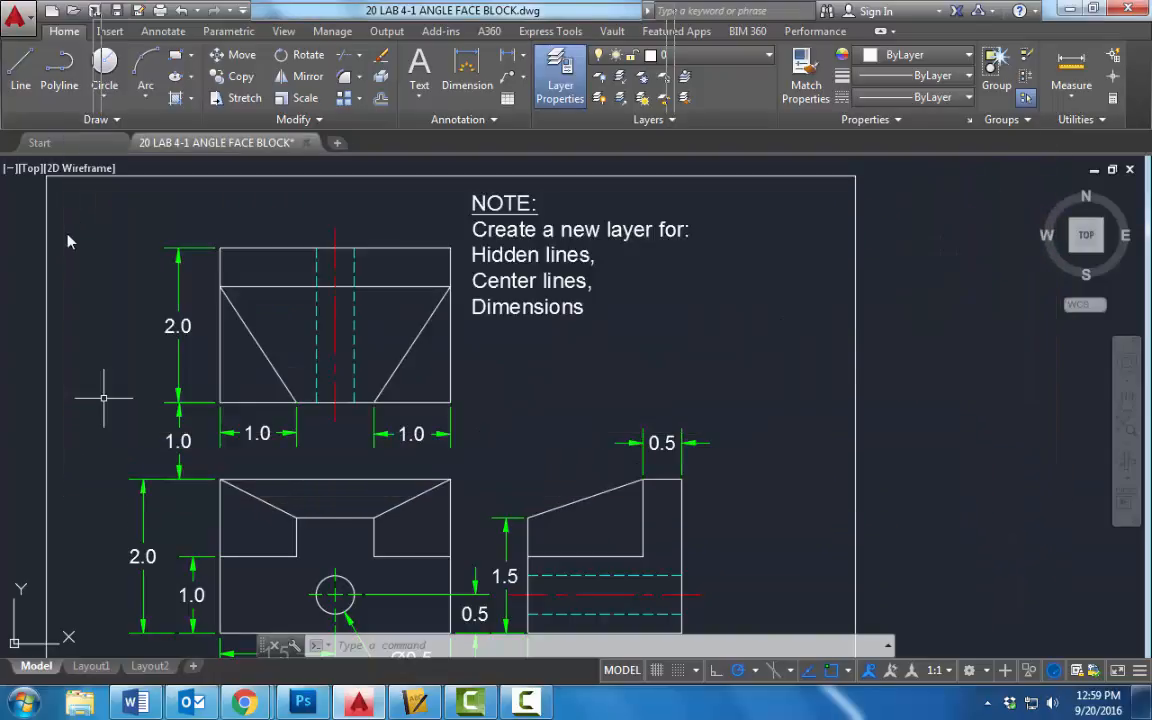
{"action": "mouse_move", "coordinate": [63, 283]}
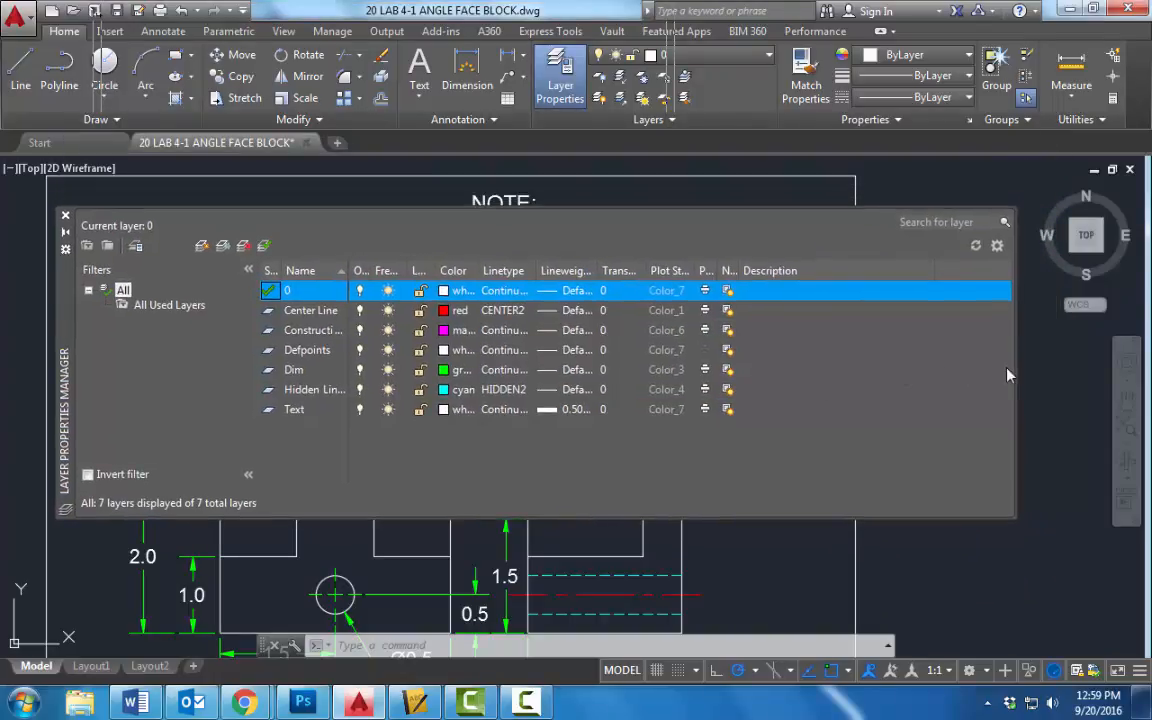
{"action": "mouse_move", "coordinate": [1015, 375]}
{"action": "left_mouse_down"}
{"action": "mouse_move", "coordinate": [905, 360]}
{"action": "mouse_move", "coordinate": [938, 365]}
{"action": "left_mouse_up"}
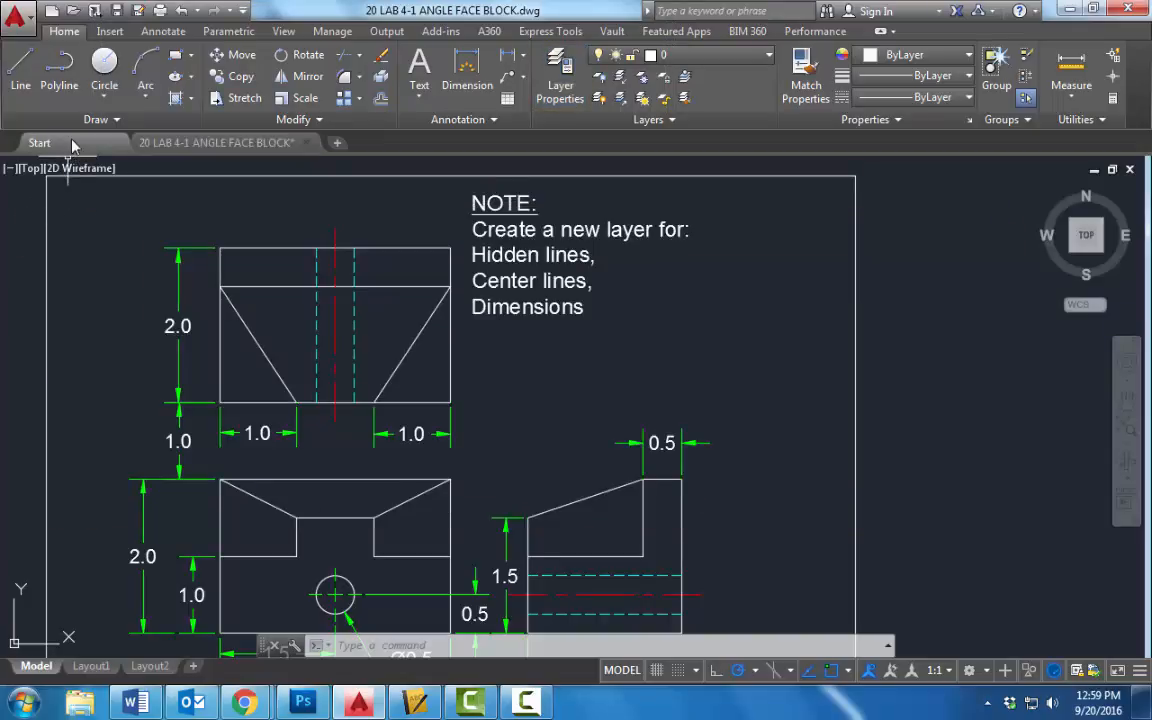
Step: Start a new drawing and open its layer manager
{"action": "left_click", "coordinate": [39, 143]}
{"action": "left_click", "coordinate": [105, 273]}
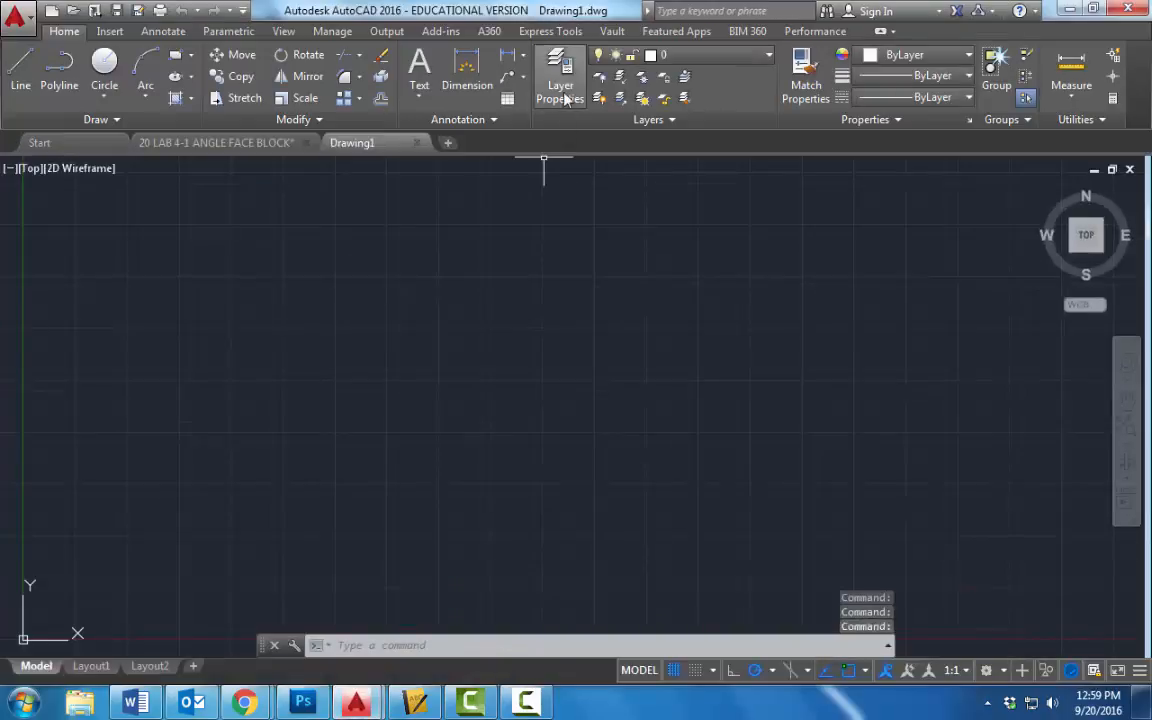
{"action": "left_click", "coordinate": [560, 86]}
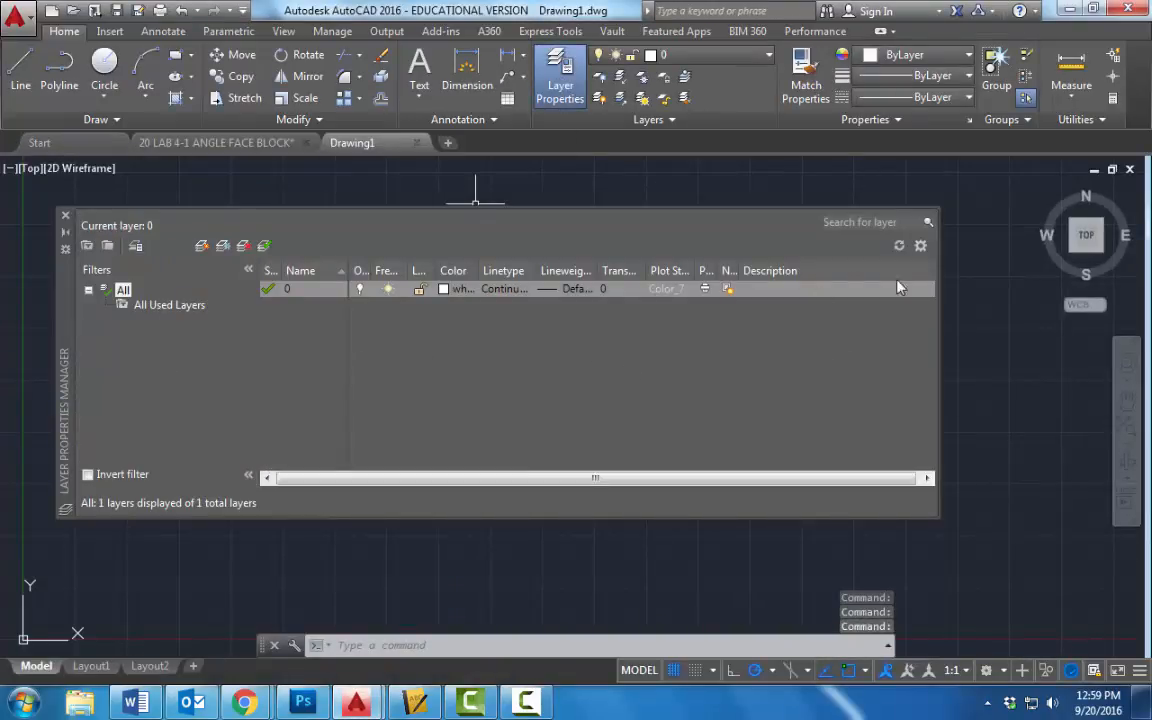
Step: Create a layer named Hidden Lines and set its color to cyan
{"action": "left_click", "coordinate": [202, 246]}
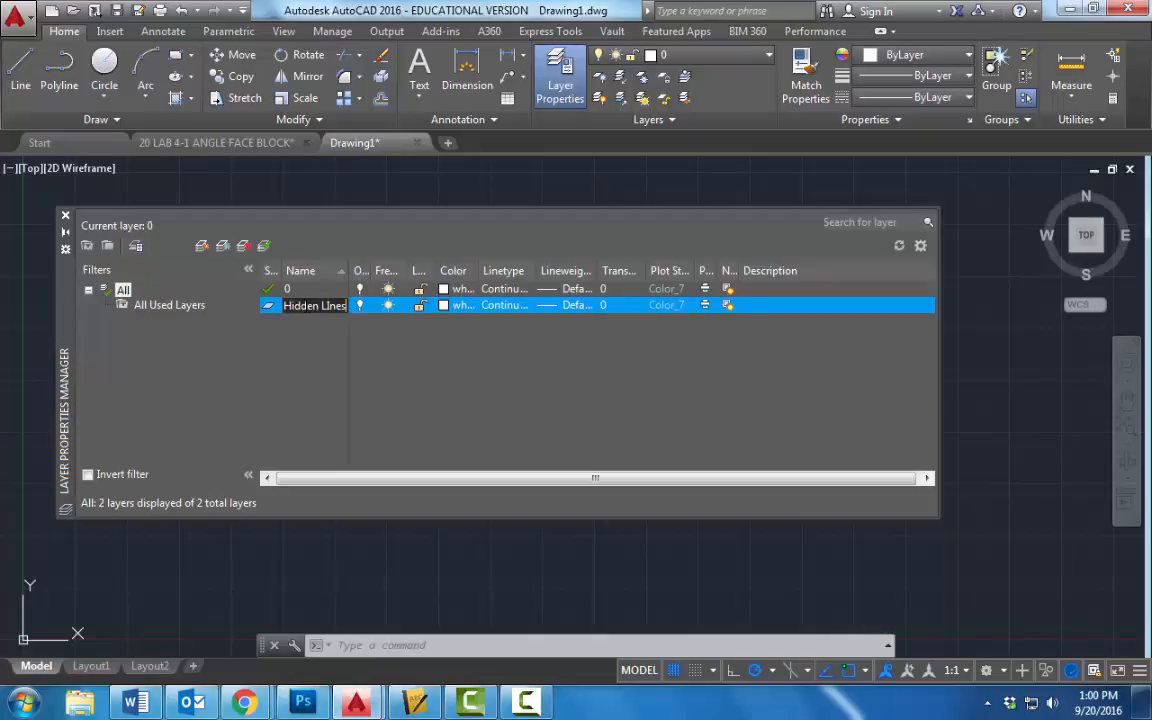
{"action": "key", "text": "Return"}
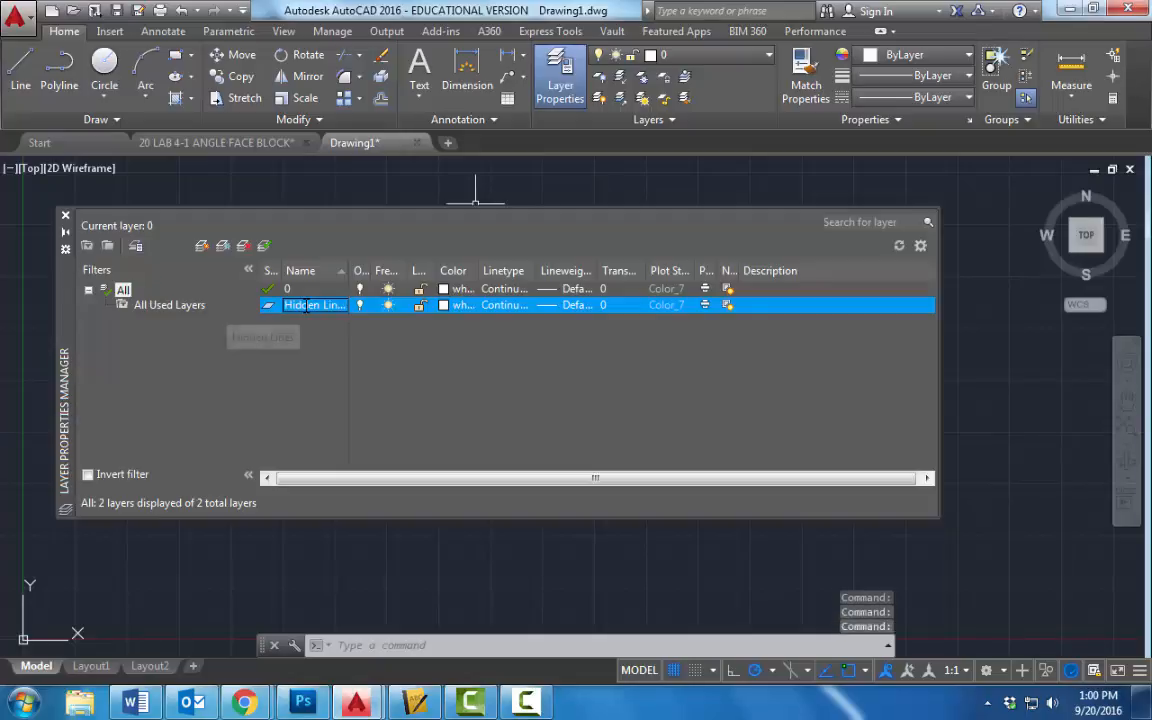
{"action": "left_click_drag", "start_coordinate": [481, 266], "coordinate": [526, 270]}
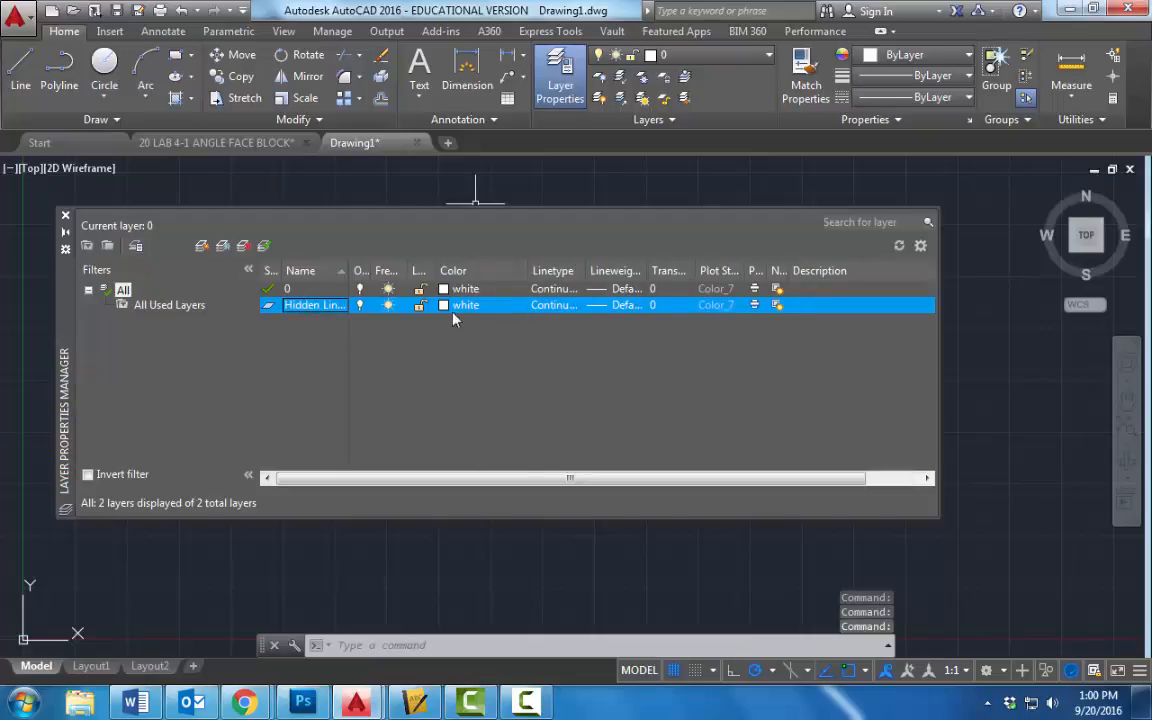
{"action": "left_click", "coordinate": [460, 307]}
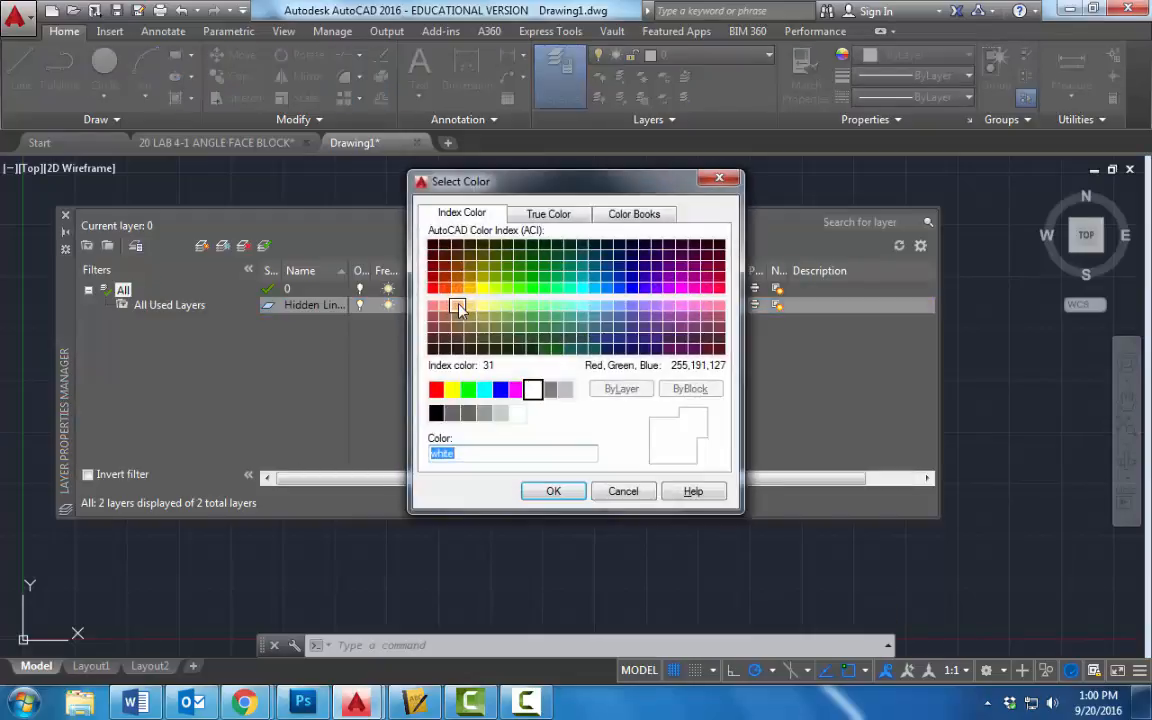
{"action": "left_click", "coordinate": [483, 390]}
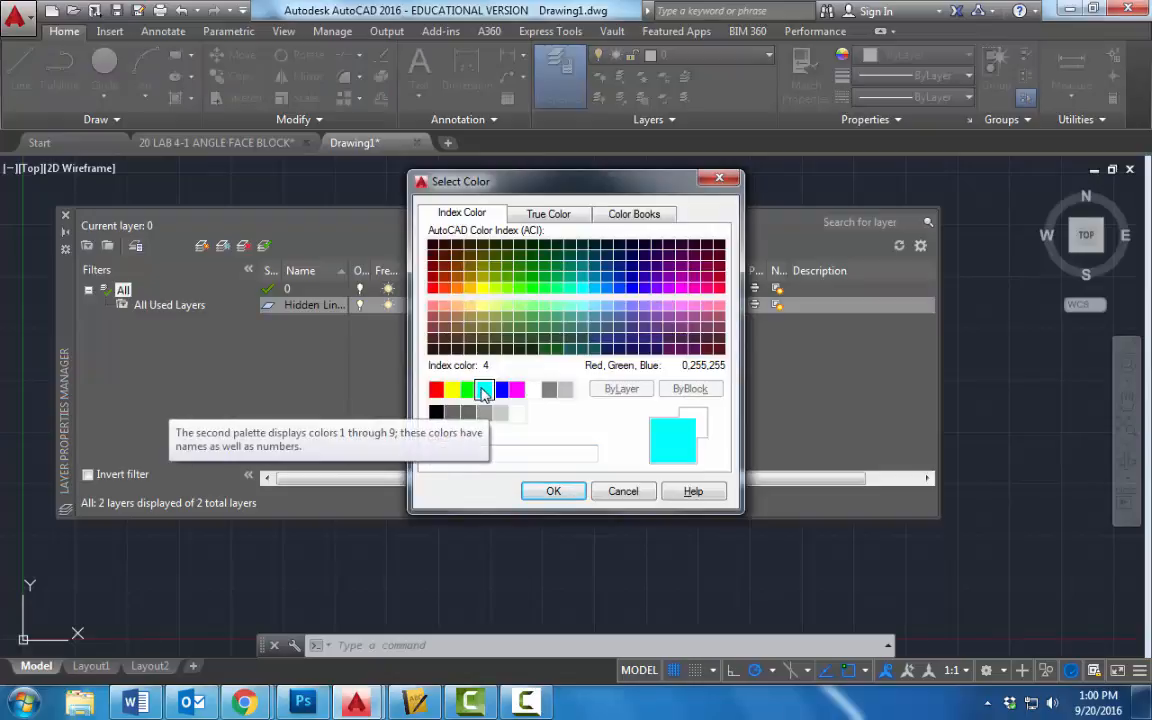
{"action": "left_click", "coordinate": [552, 491]}
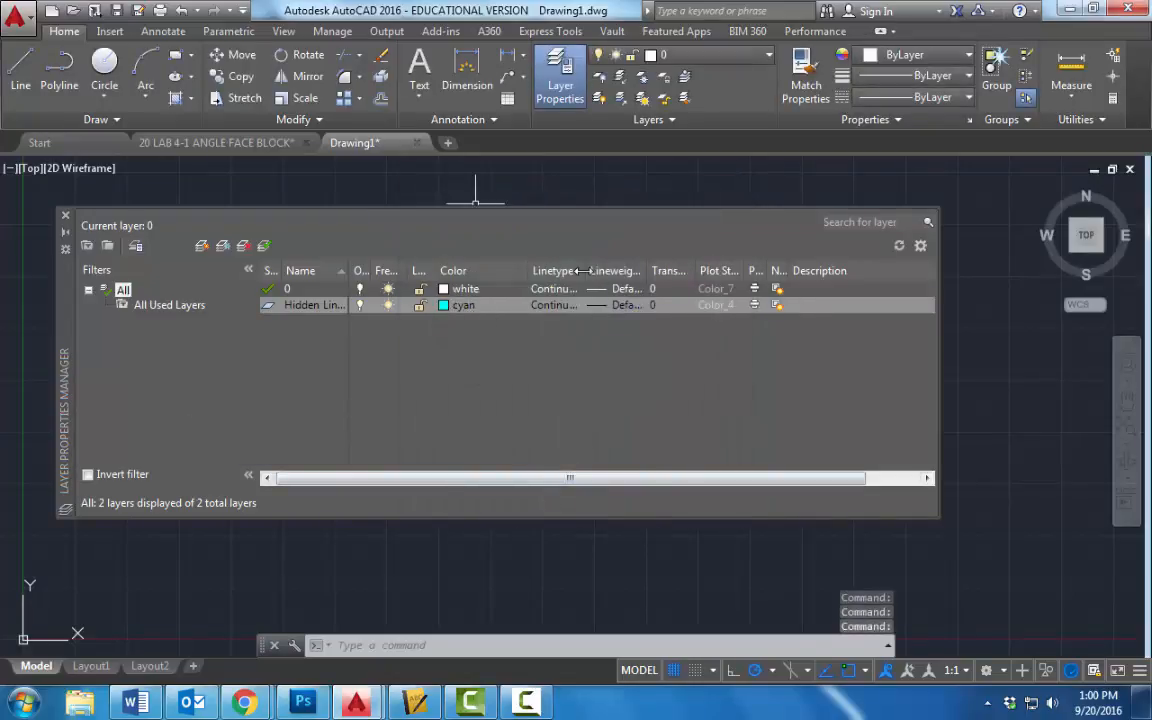
Step: Load the HIDDEN2 linetype and assign it to the Hidden Lines layer
{"action": "left_click", "coordinate": [555, 305]}
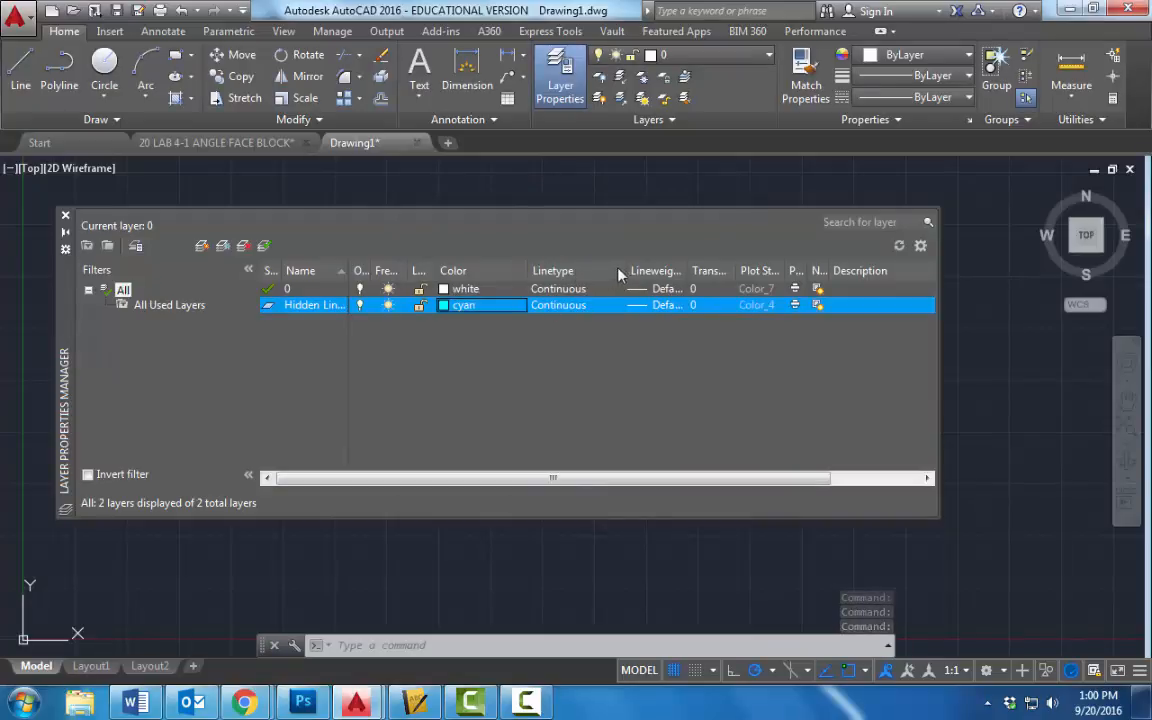
{"action": "mouse_move", "coordinate": [618, 275]}
{"action": "left_mouse_down"}
{"action": "mouse_move", "coordinate": [534, 265]}
{"action": "mouse_move", "coordinate": [631, 265]}
{"action": "left_mouse_up"}
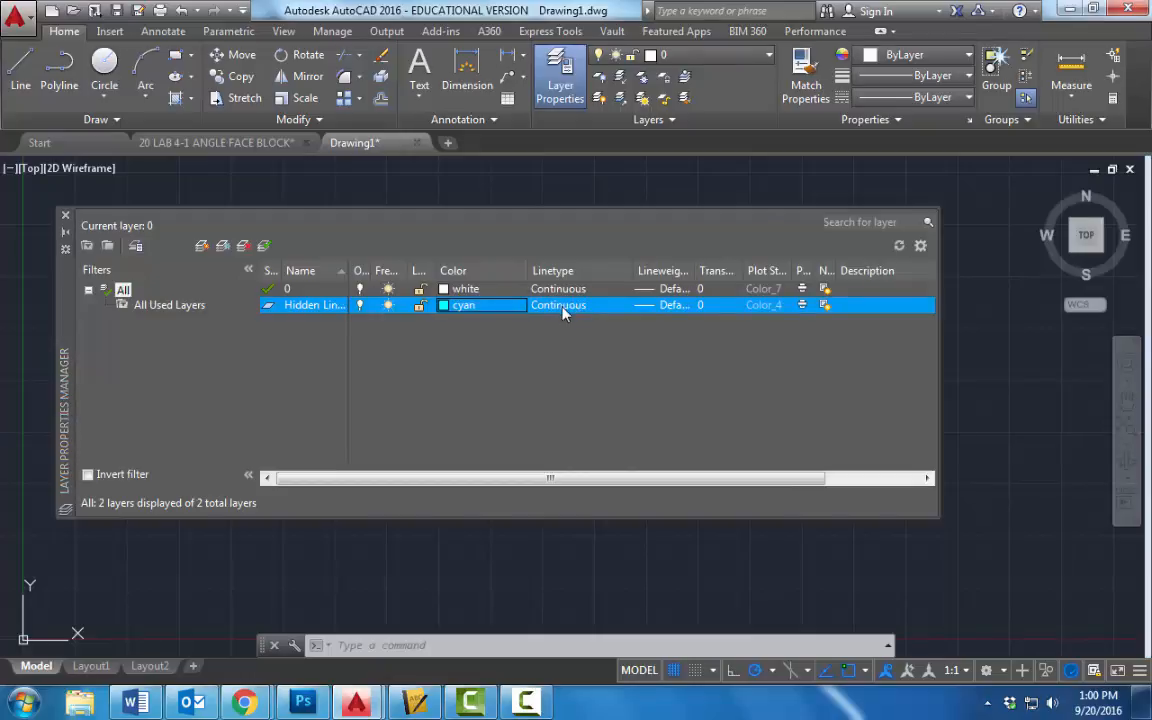
{"action": "left_click", "coordinate": [562, 307]}
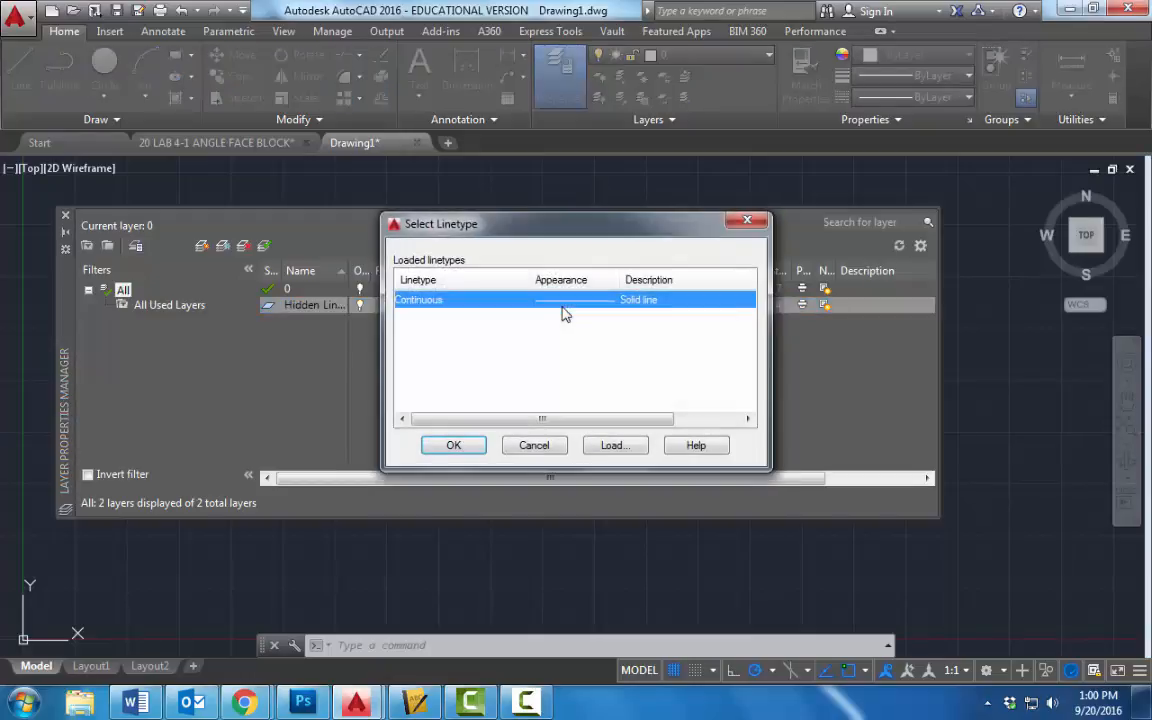
{"action": "left_click", "coordinate": [606, 447]}
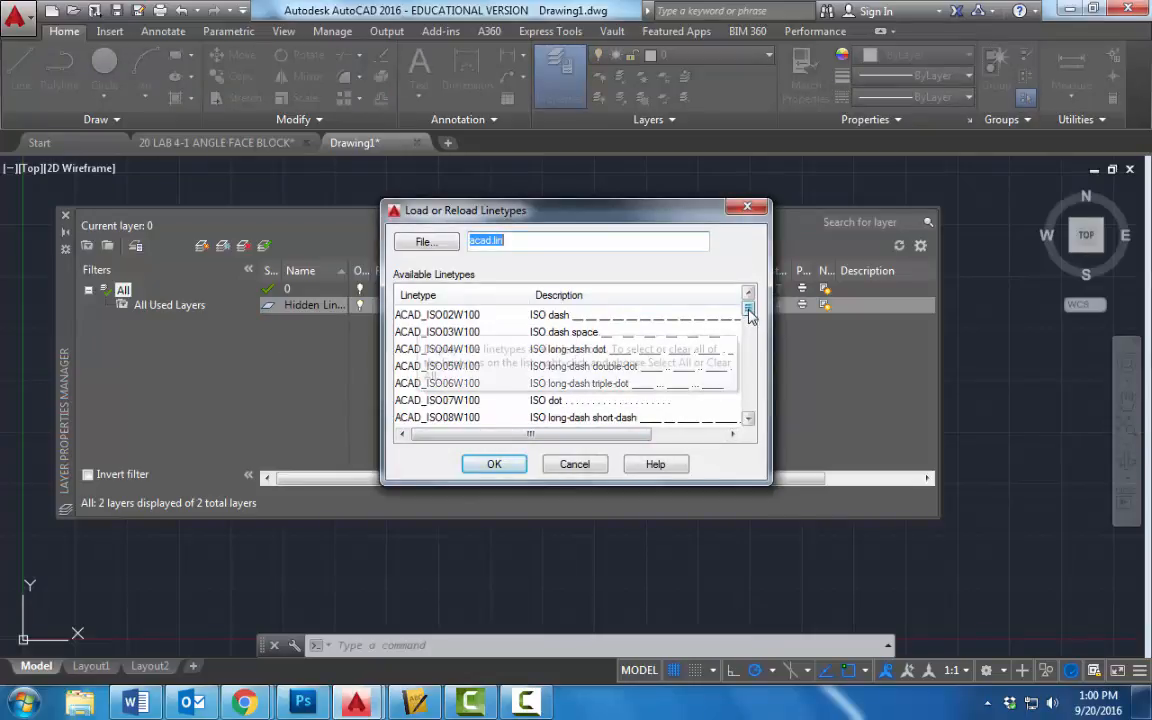
{"action": "left_click_drag", "start_coordinate": [749, 311], "coordinate": [752, 399]}
{"action": "left_click", "coordinate": [418, 385]}
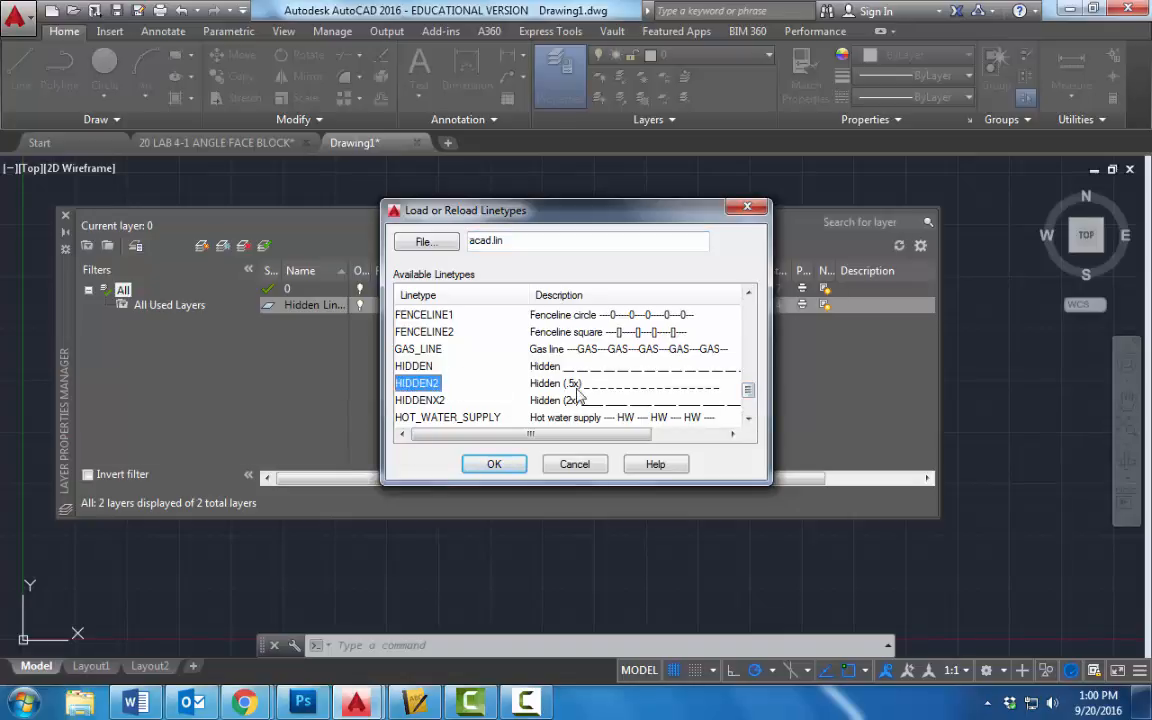
{"action": "left_click", "coordinate": [492, 465]}
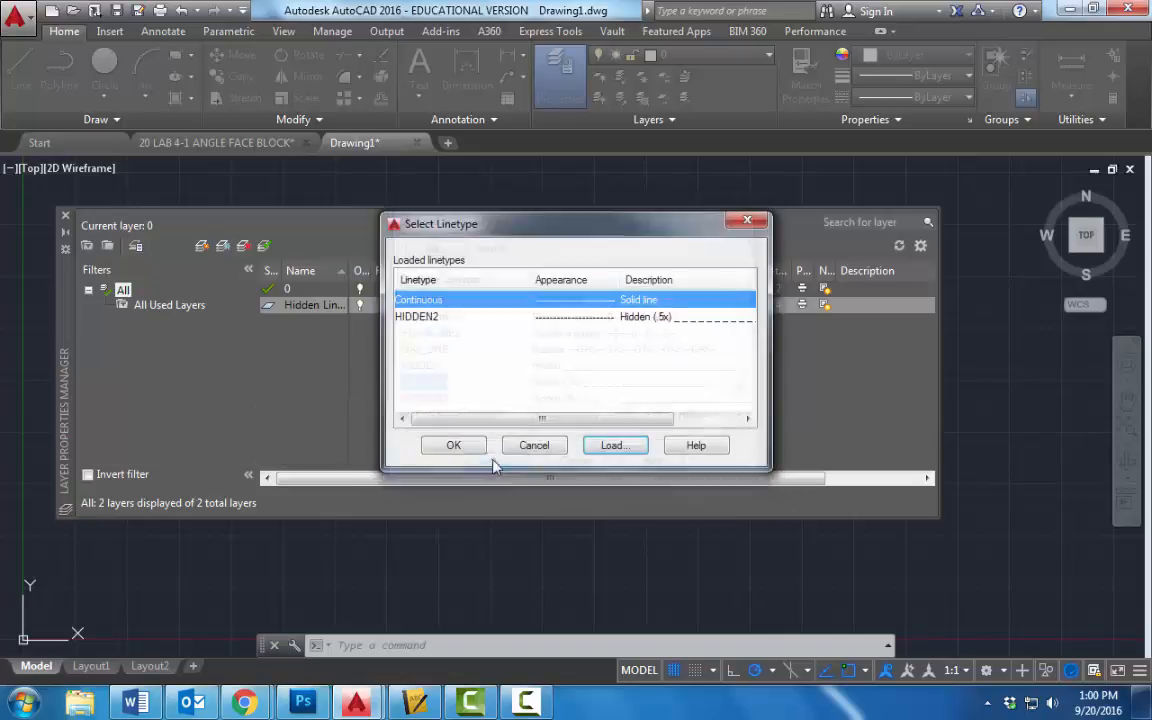
{"action": "left_click", "coordinate": [619, 320]}
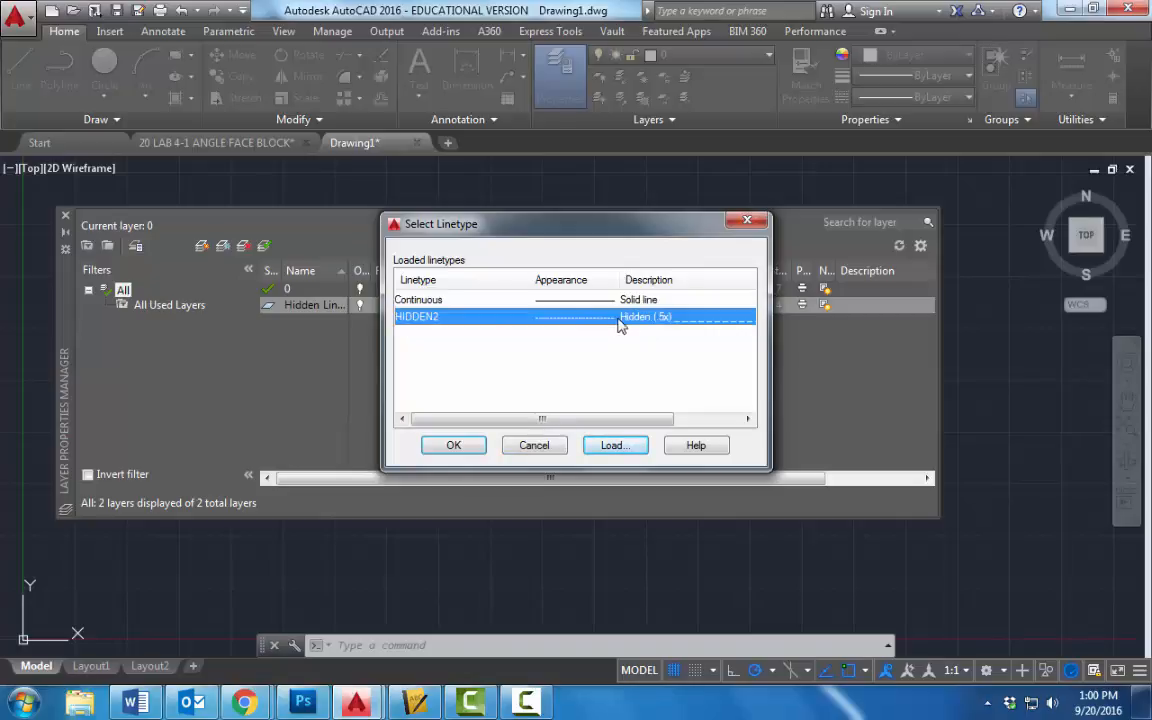
{"action": "left_click", "coordinate": [453, 445]}
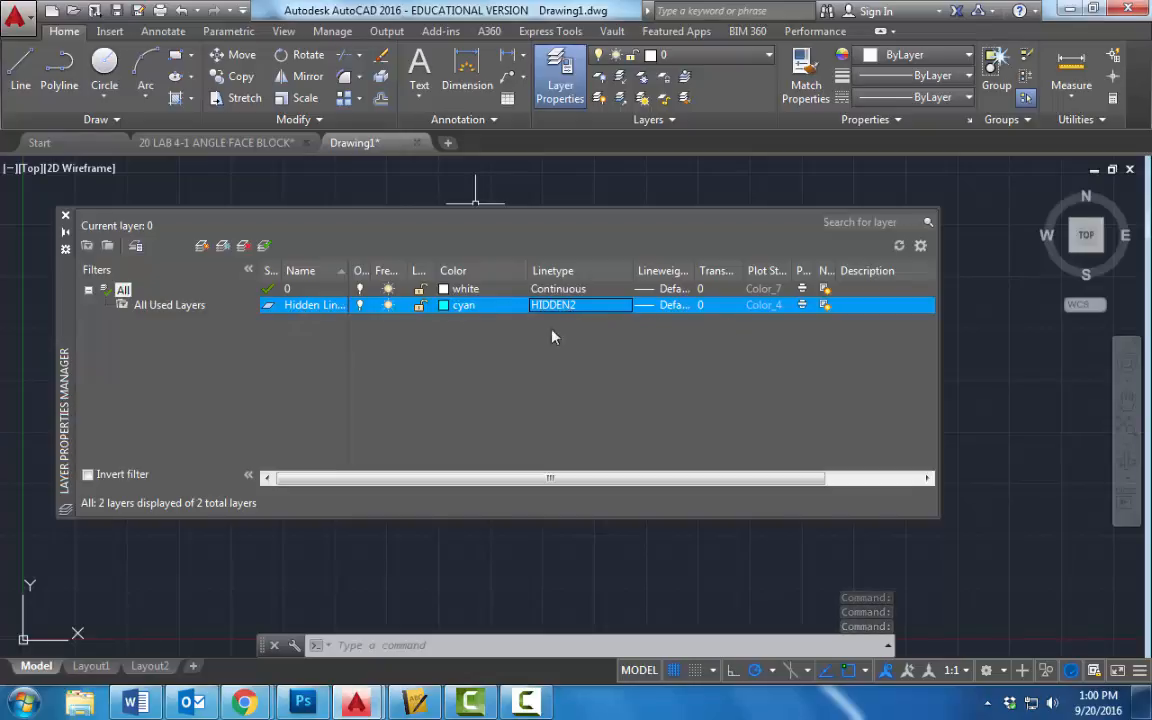
Step: Create a layer named Center line and set its color to red
{"action": "left_click", "coordinate": [201, 246]}
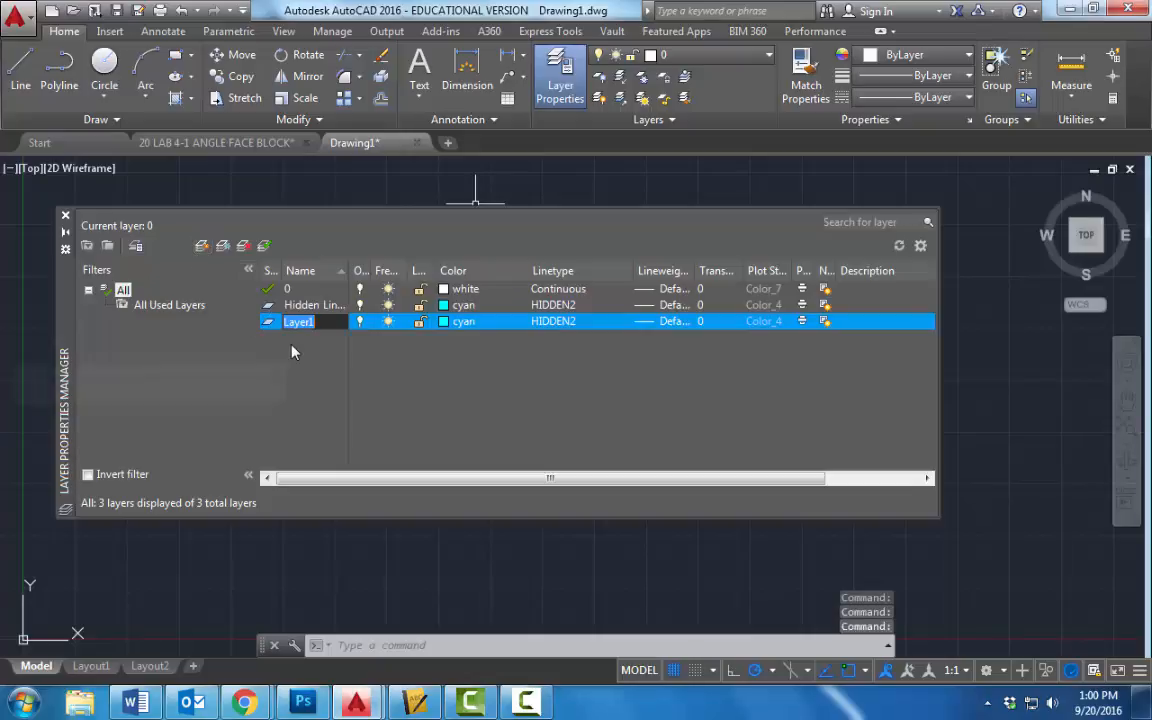
{"action": "type", "text": "Center line"}
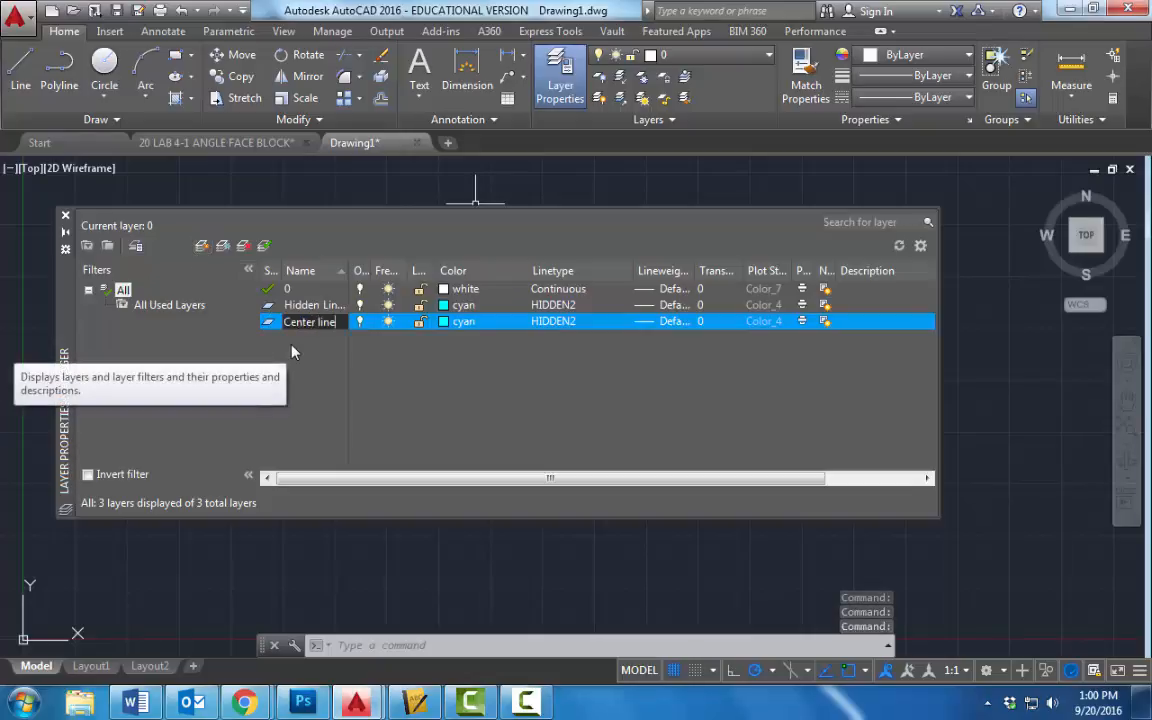
{"action": "left_click", "coordinate": [460, 321]}
{"action": "left_click", "coordinate": [442, 392]}
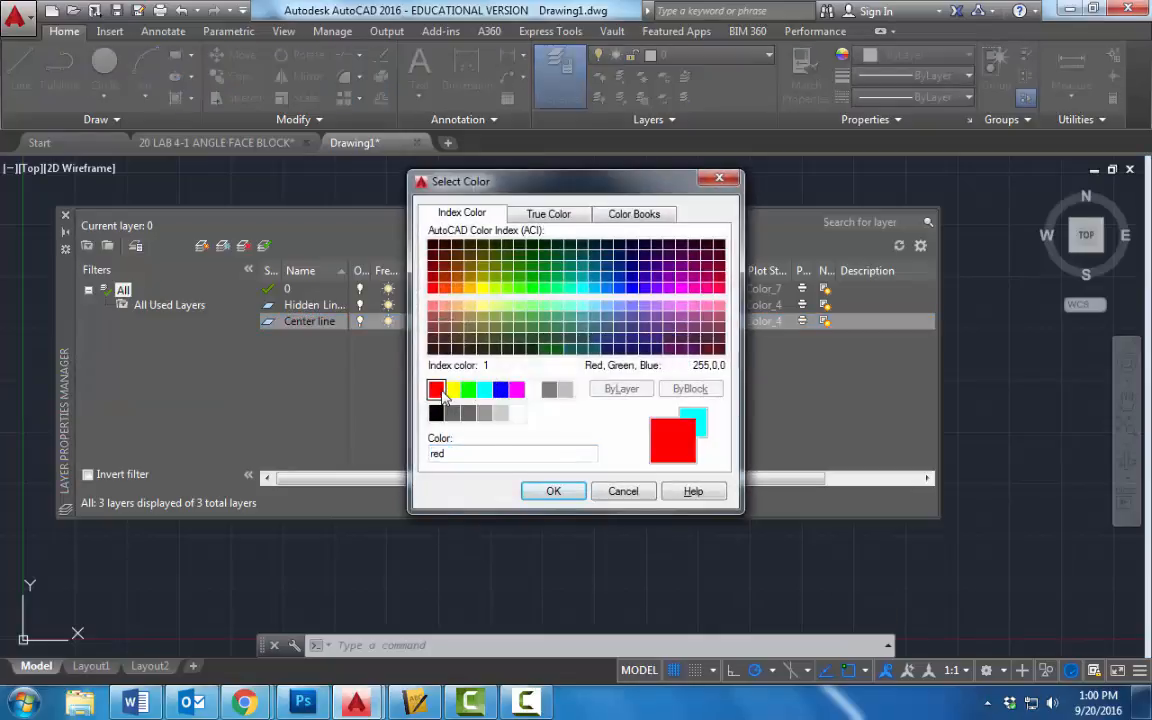
{"action": "left_click", "coordinate": [553, 490]}
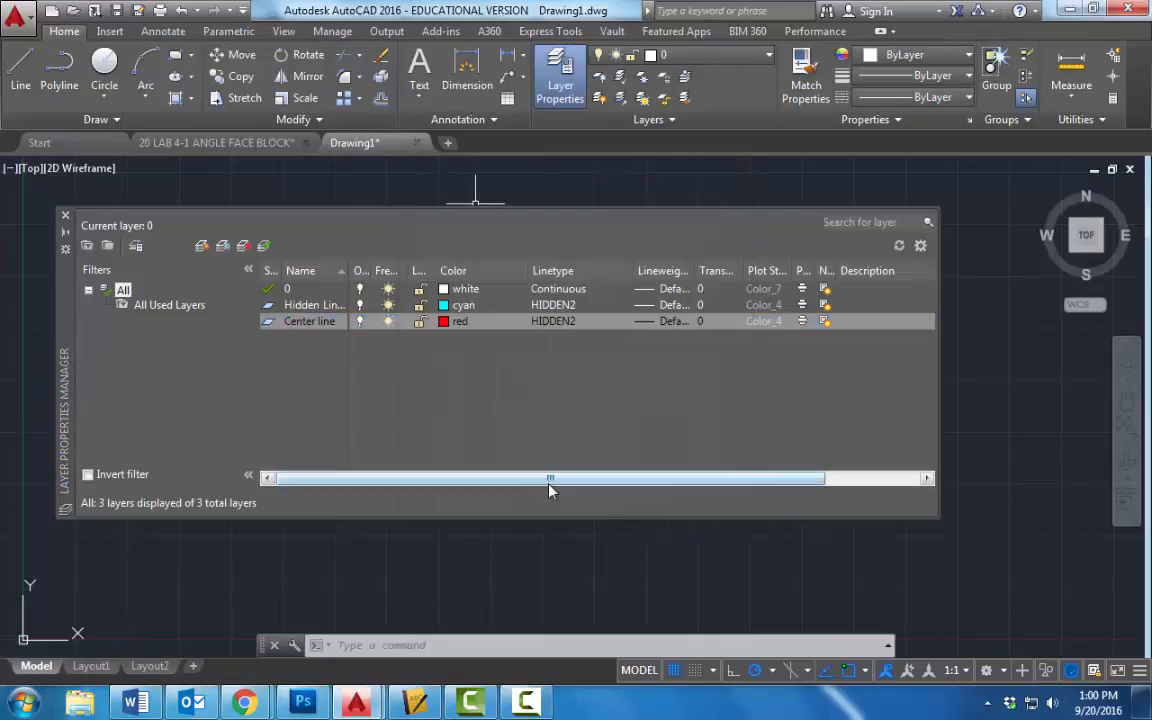
Step: Load the CENTER2 linetype and assign it to the Center line layer
{"action": "left_click", "coordinate": [556, 321]}
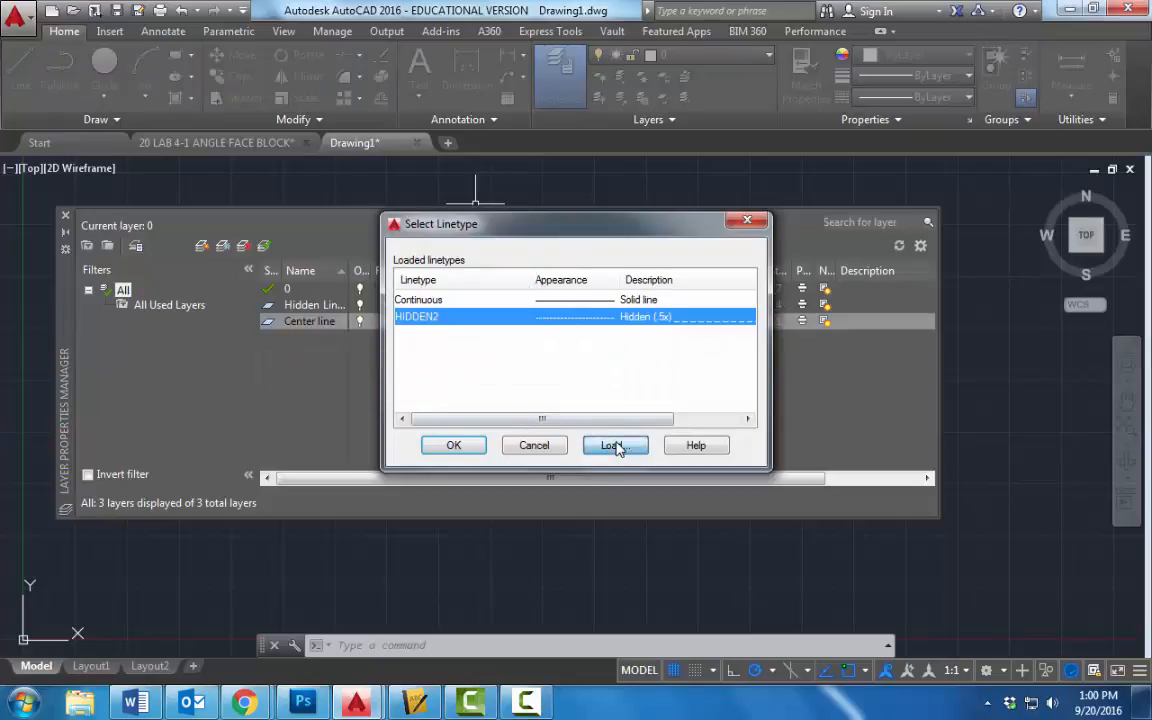
{"action": "left_click", "coordinate": [615, 446]}
{"action": "scroll", "coordinate": [748, 320], "scroll_direction": "down", "scroll_amount": 4}
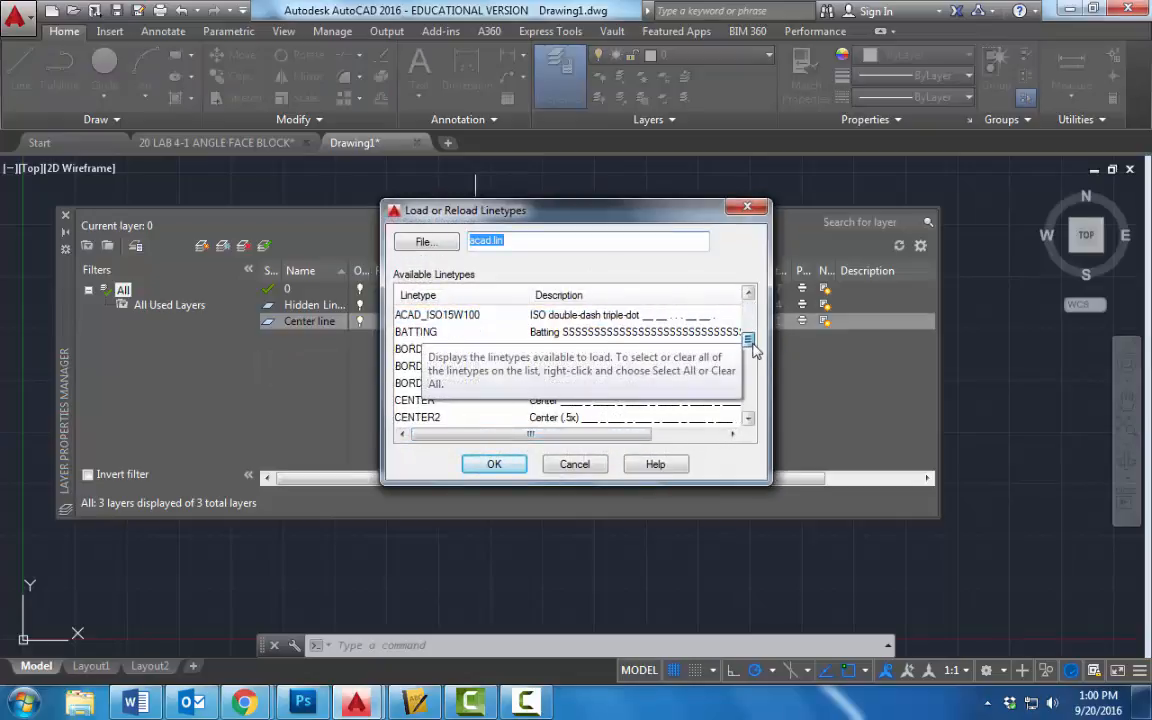
{"action": "left_click_drag", "start_coordinate": [753, 343], "coordinate": [756, 358]}
{"action": "left_click", "coordinate": [430, 350]}
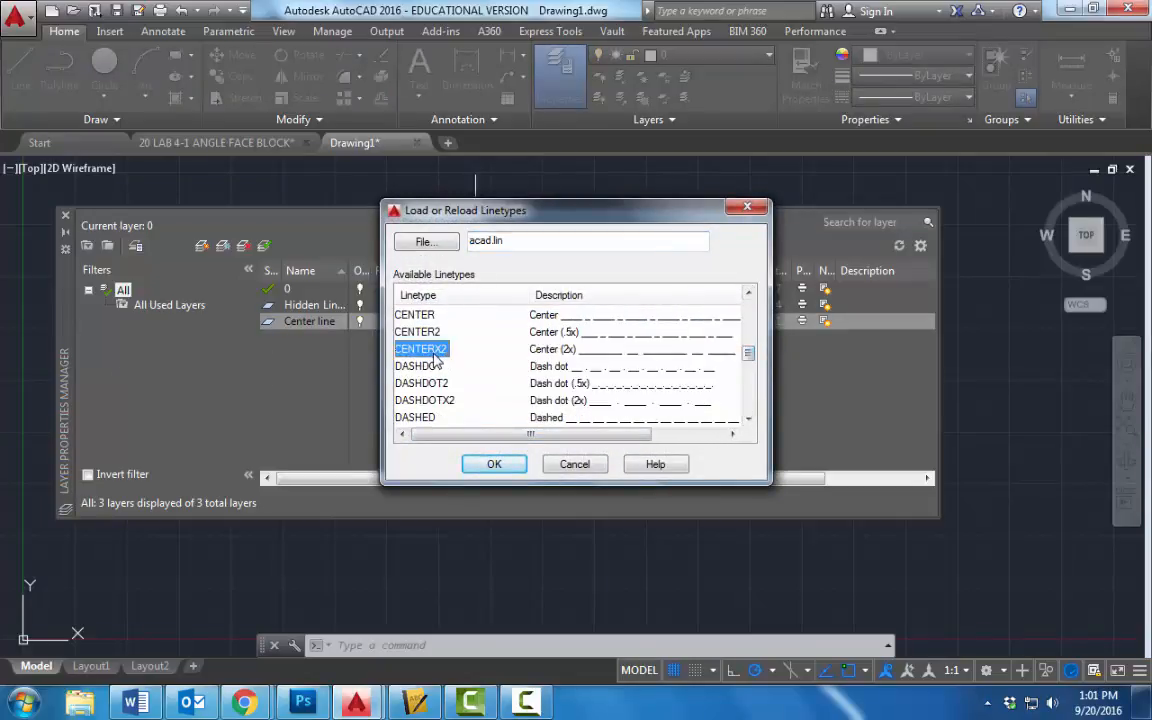
{"action": "left_click", "coordinate": [420, 332]}
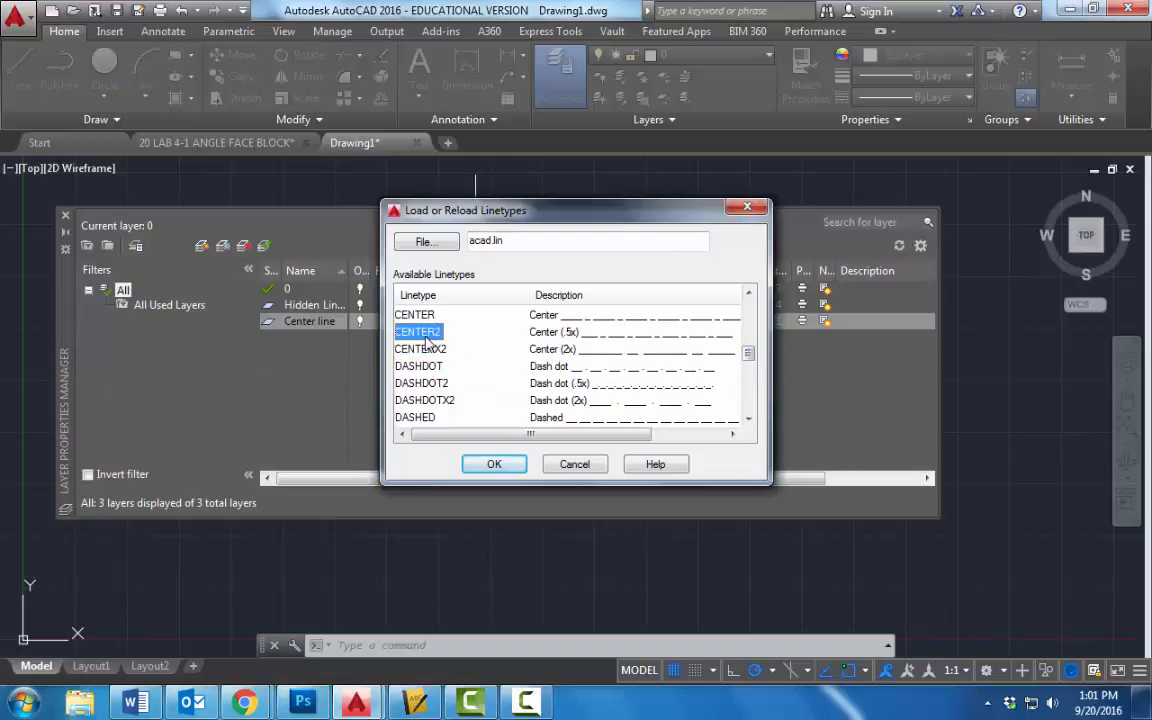
{"action": "scroll", "coordinate": [427, 343], "scroll_direction": "up", "scroll_amount": 1}
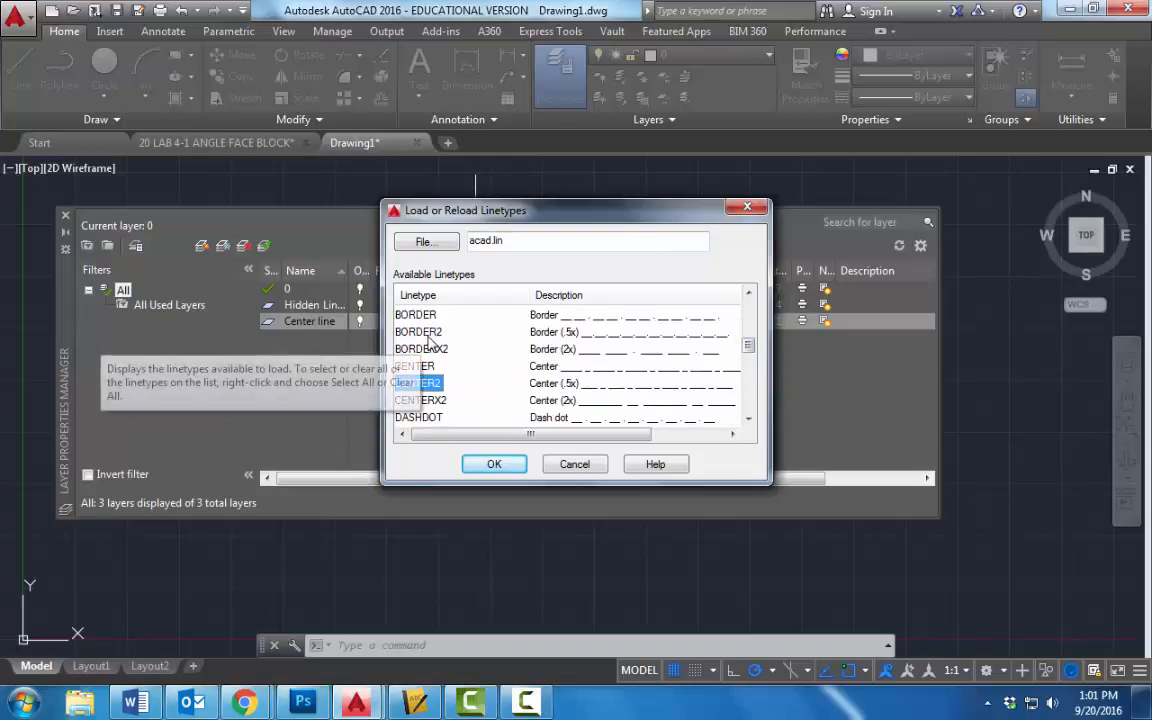
{"action": "left_click", "coordinate": [494, 465]}
{"action": "left_click", "coordinate": [524, 299]}
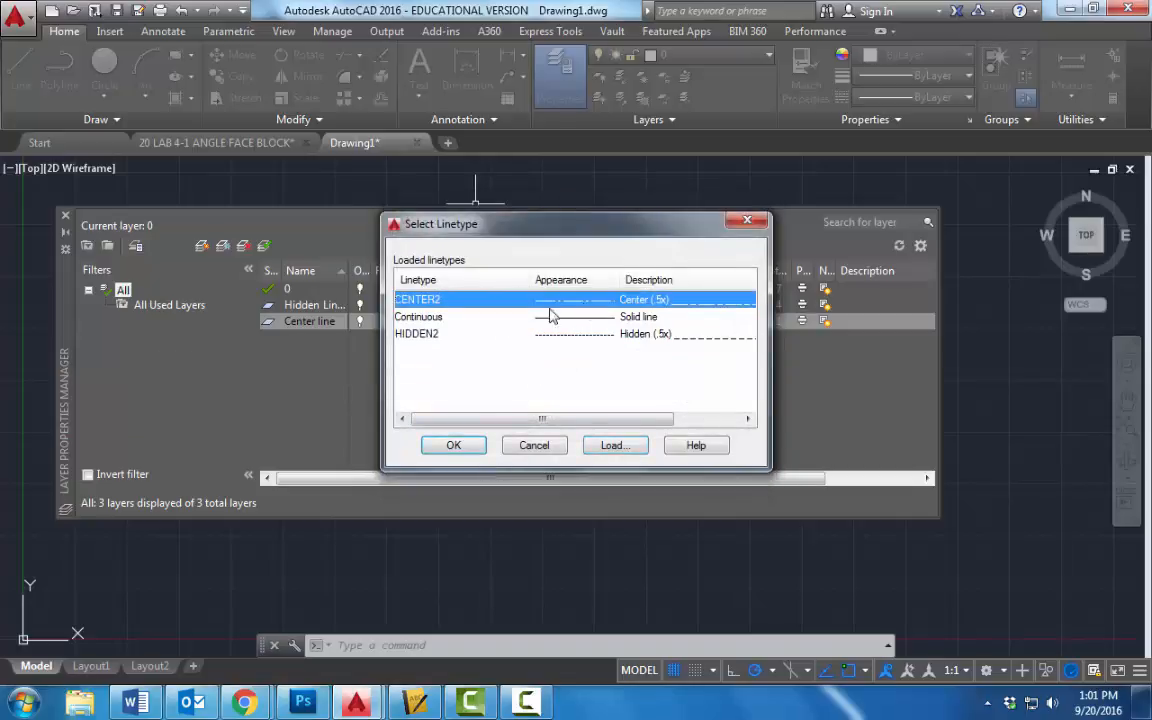
{"action": "left_click", "coordinate": [455, 446]}
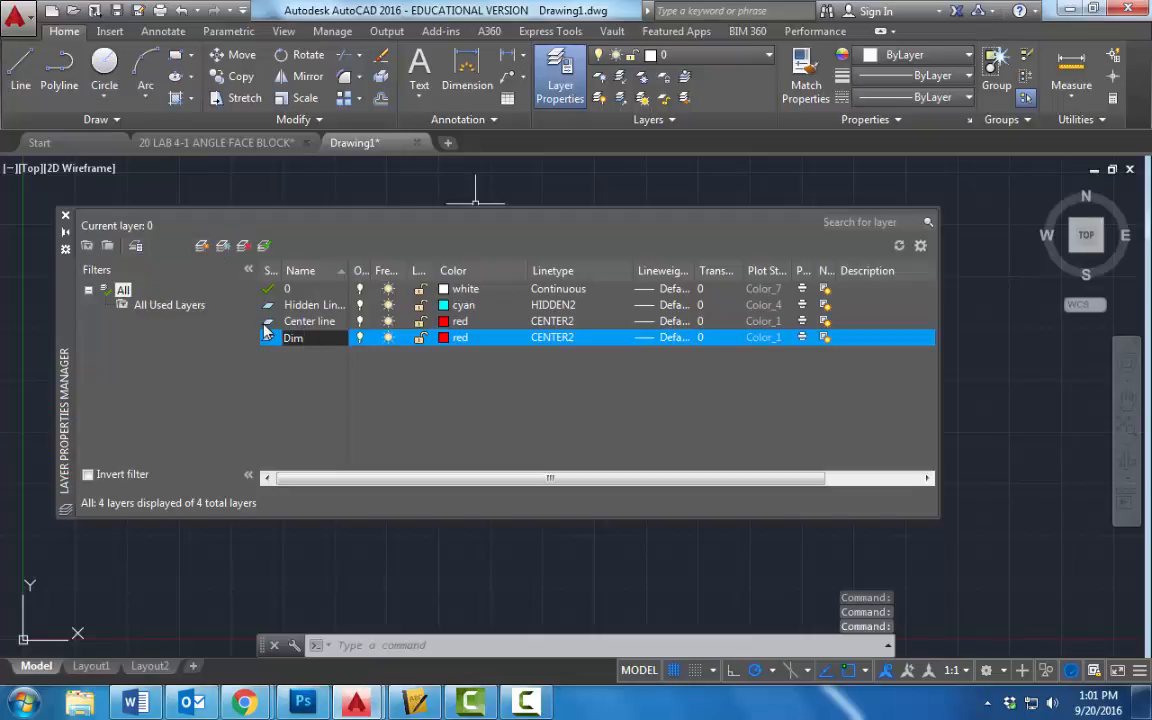
Step: Set the new Dim layer's color to green
{"action": "left_click", "coordinate": [450, 337]}
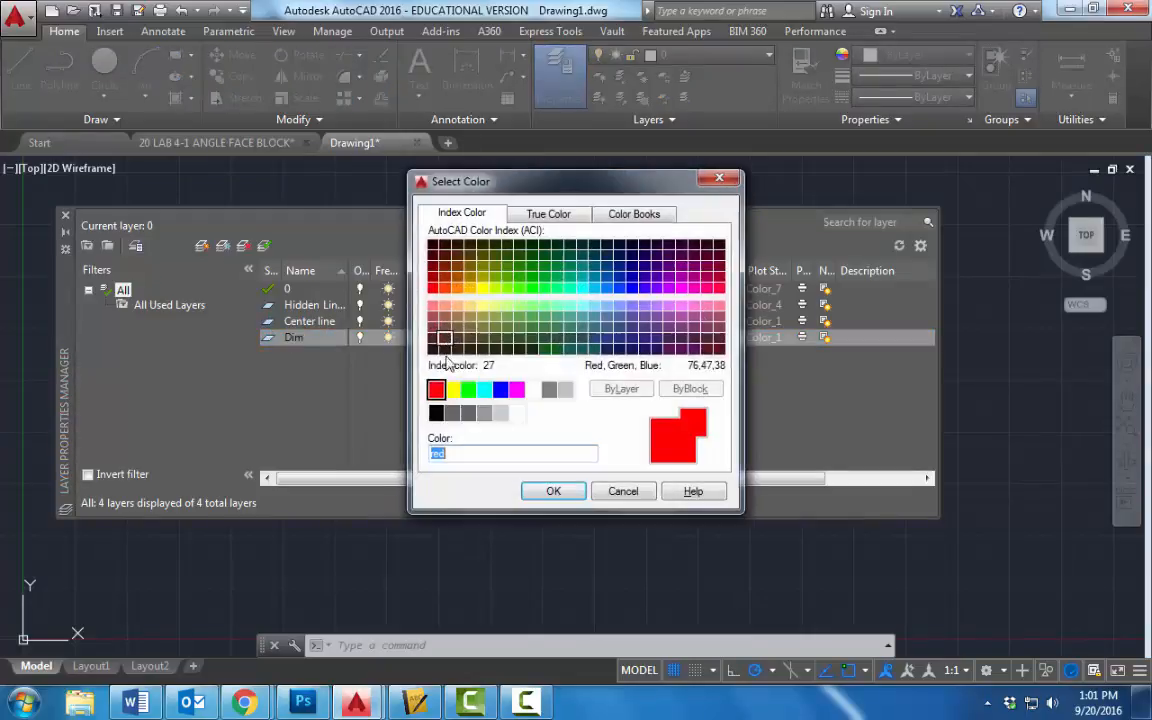
{"action": "left_click", "coordinate": [468, 389]}
{"action": "left_click", "coordinate": [553, 491]}
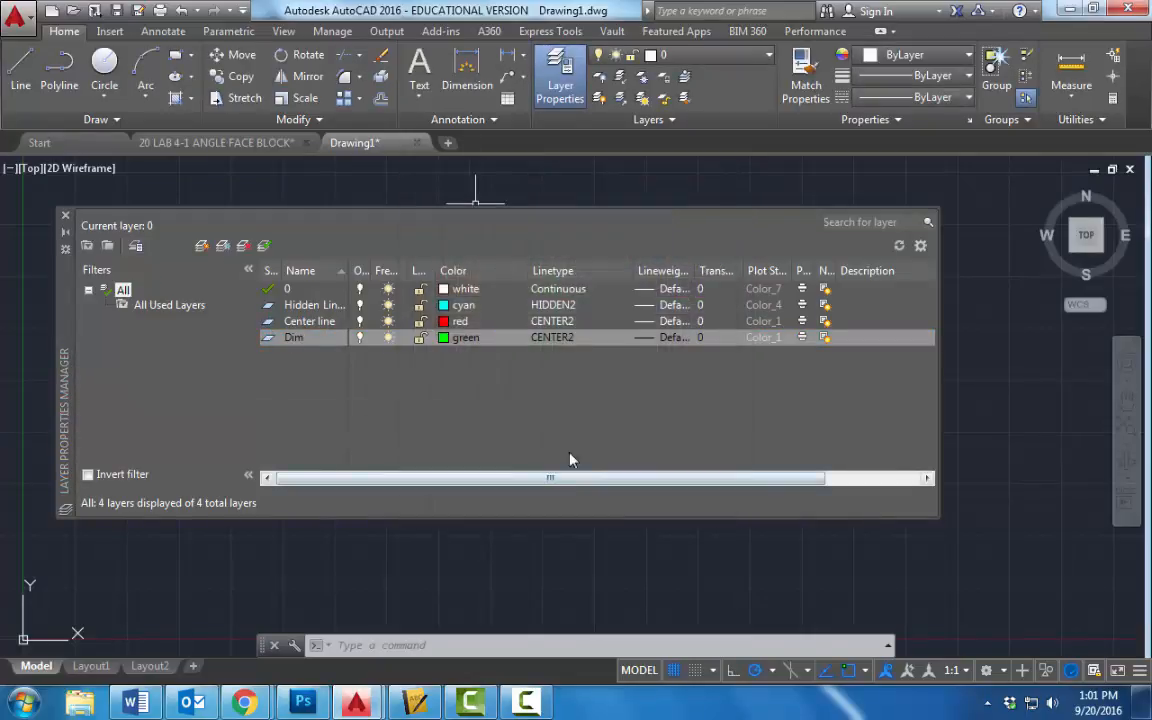
Step: Assign the Continuous linetype to the Dim layer and close the layer manager
{"action": "left_click", "coordinate": [566, 338]}
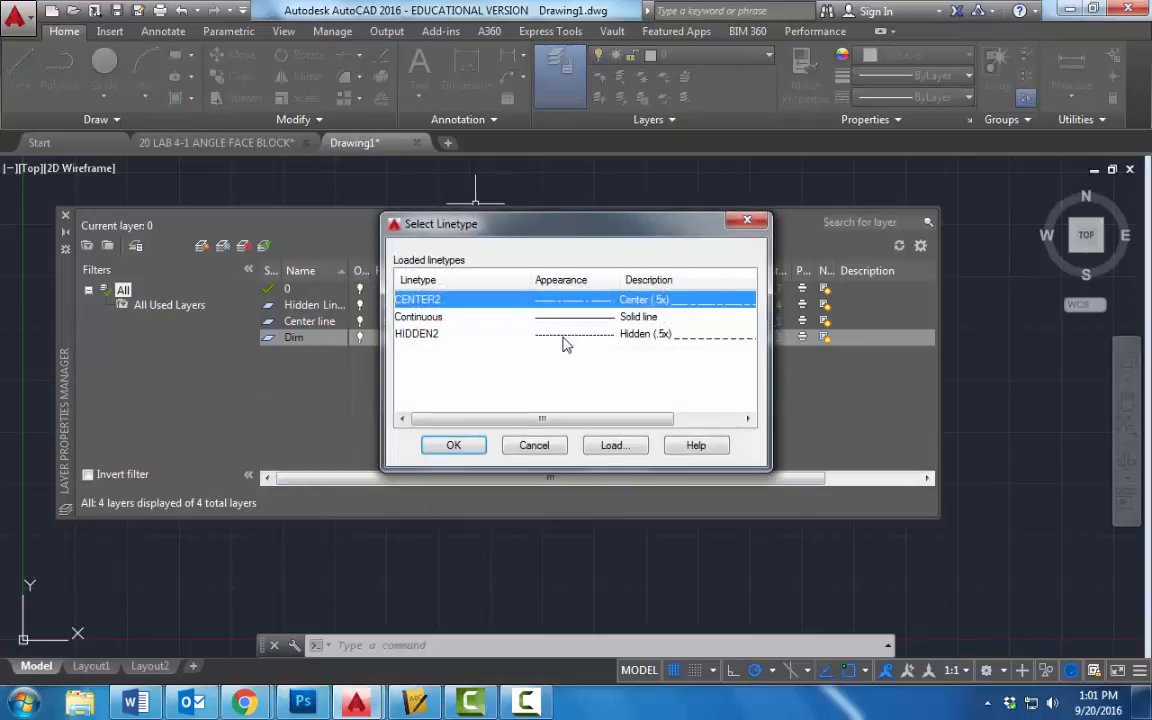
{"action": "left_click", "coordinate": [425, 317]}
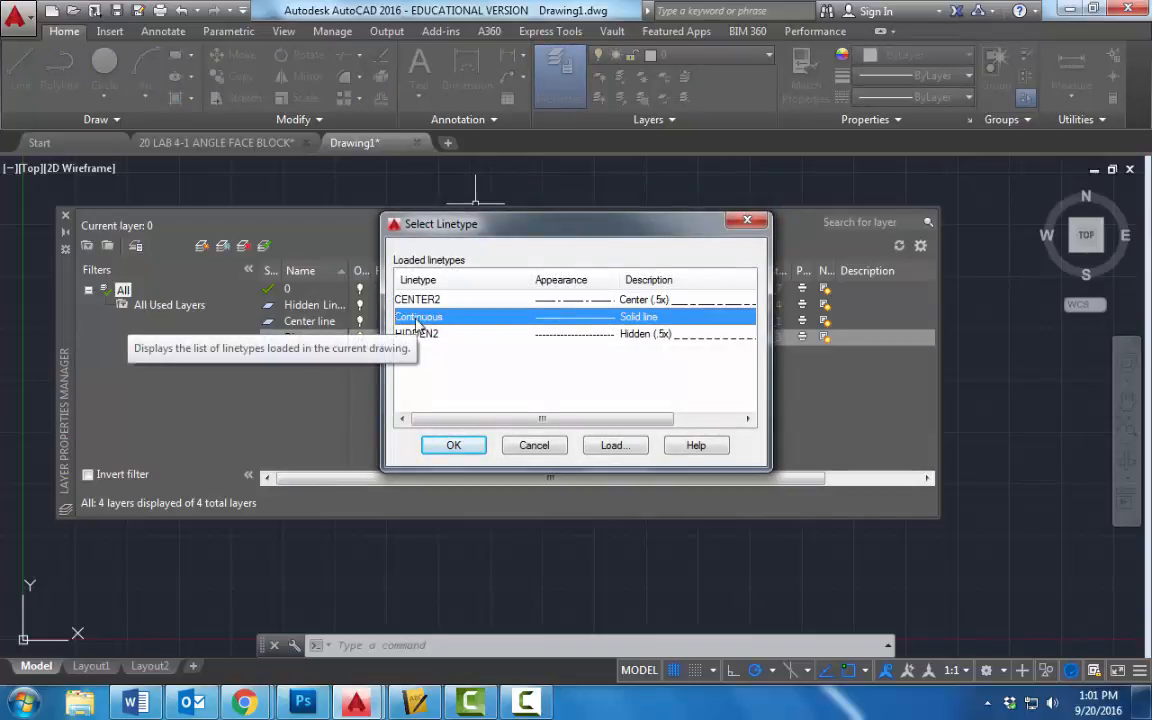
{"action": "left_click", "coordinate": [458, 447]}
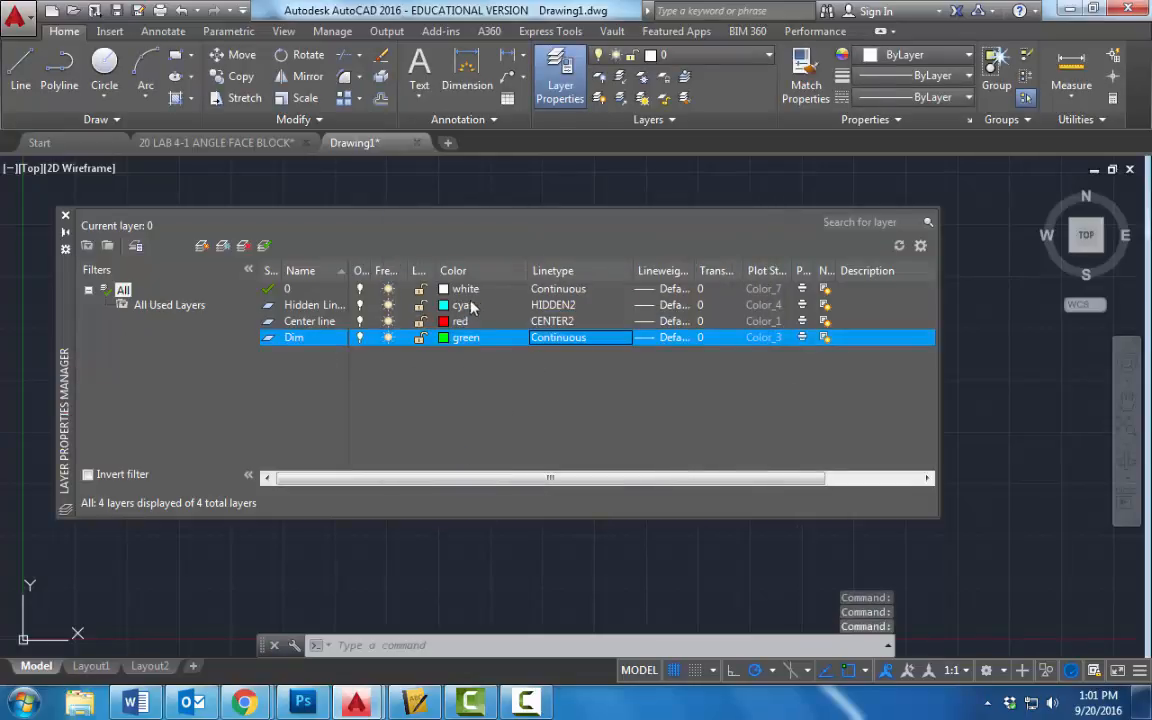
{"action": "left_click", "coordinate": [64, 216]}
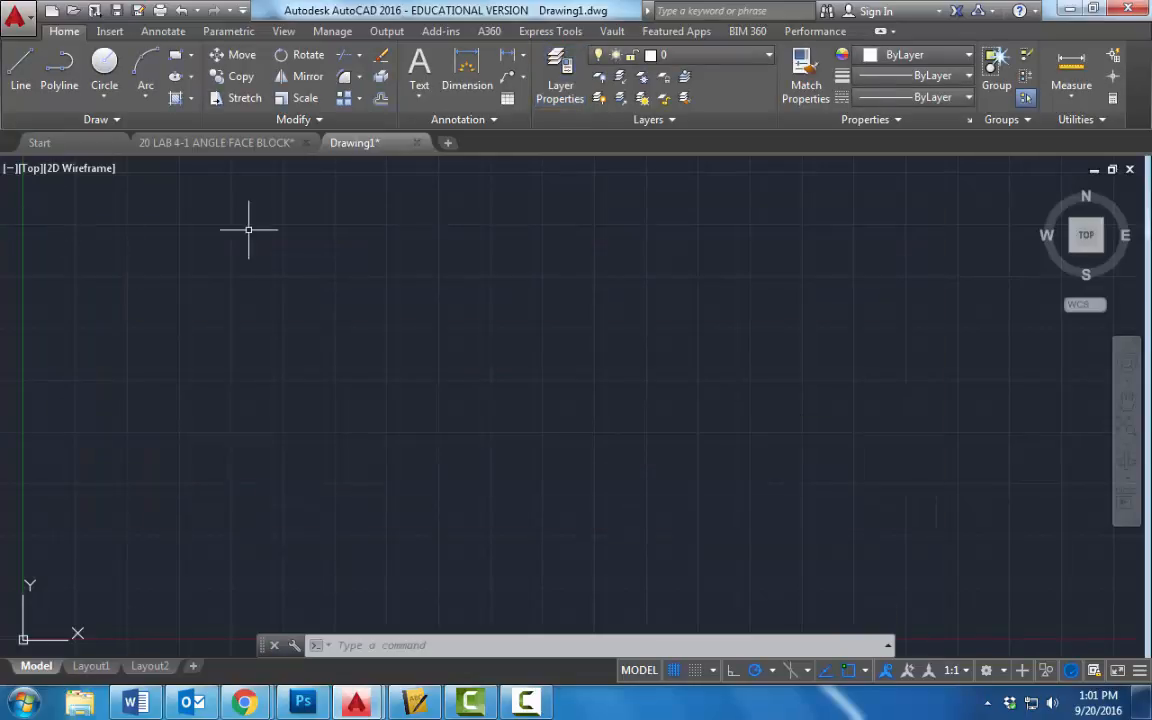
Step: Make Center line the current layer and draw a freehand chain of five connected lines on it
{"action": "left_click", "coordinate": [676, 58]}
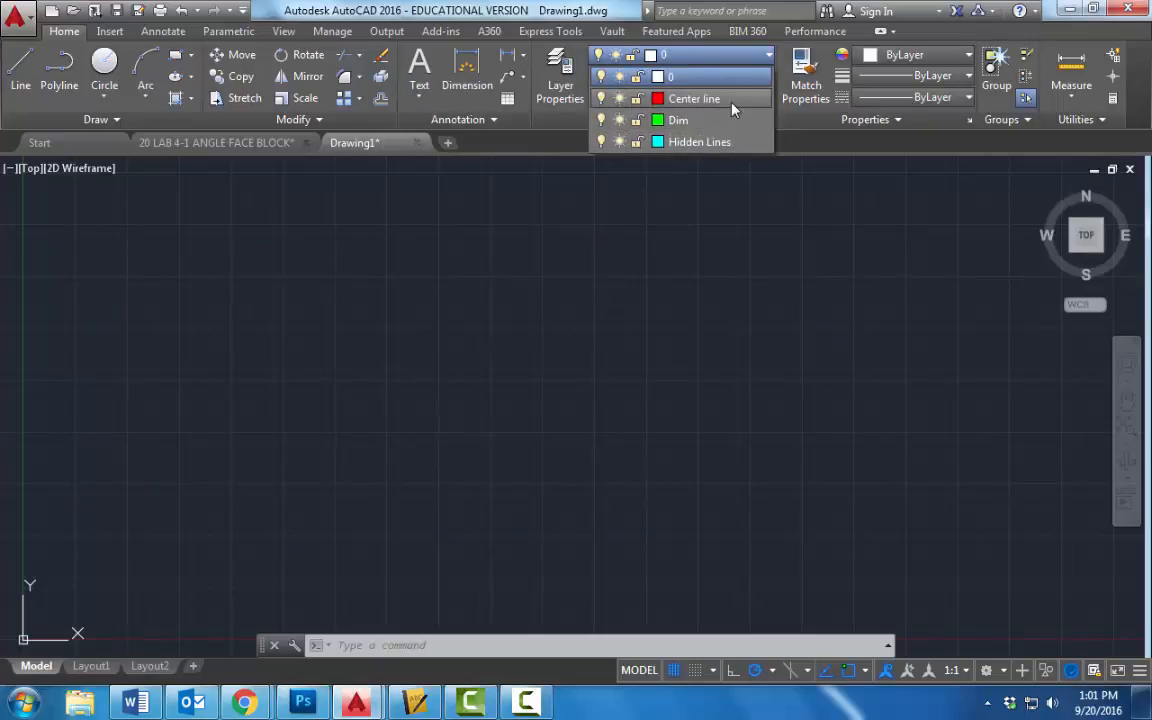
{"action": "left_click", "coordinate": [700, 99]}
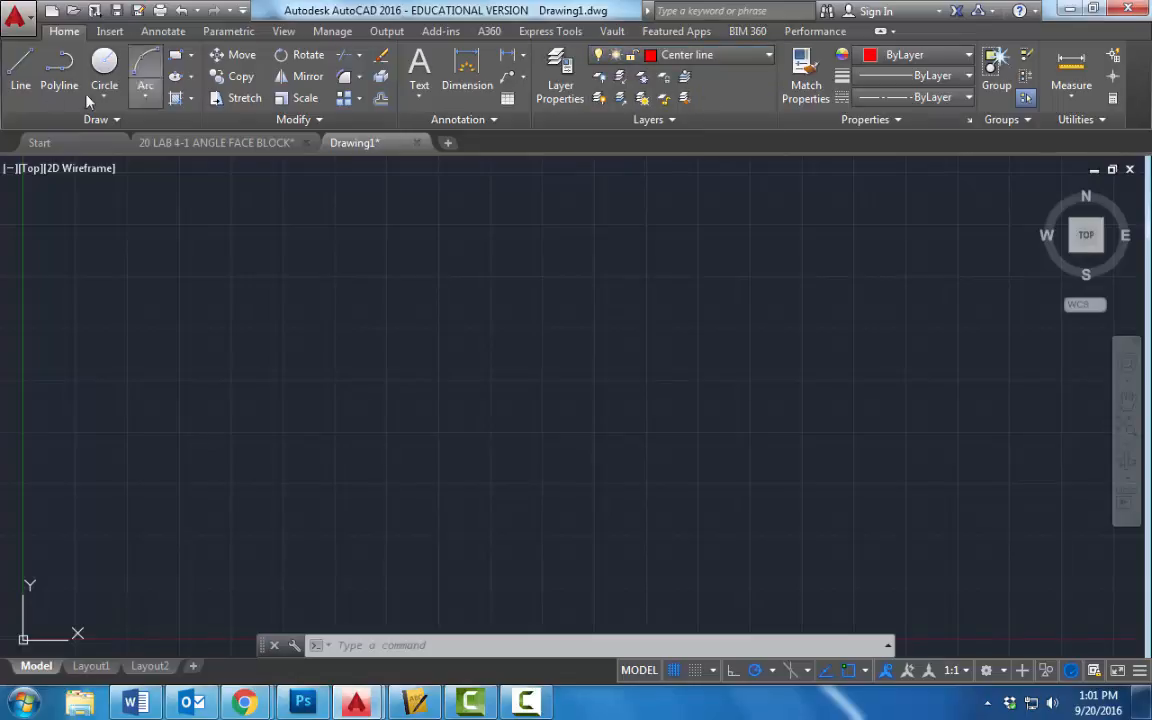
{"action": "left_click", "coordinate": [20, 70]}
{"action": "left_click", "coordinate": [384, 216]}
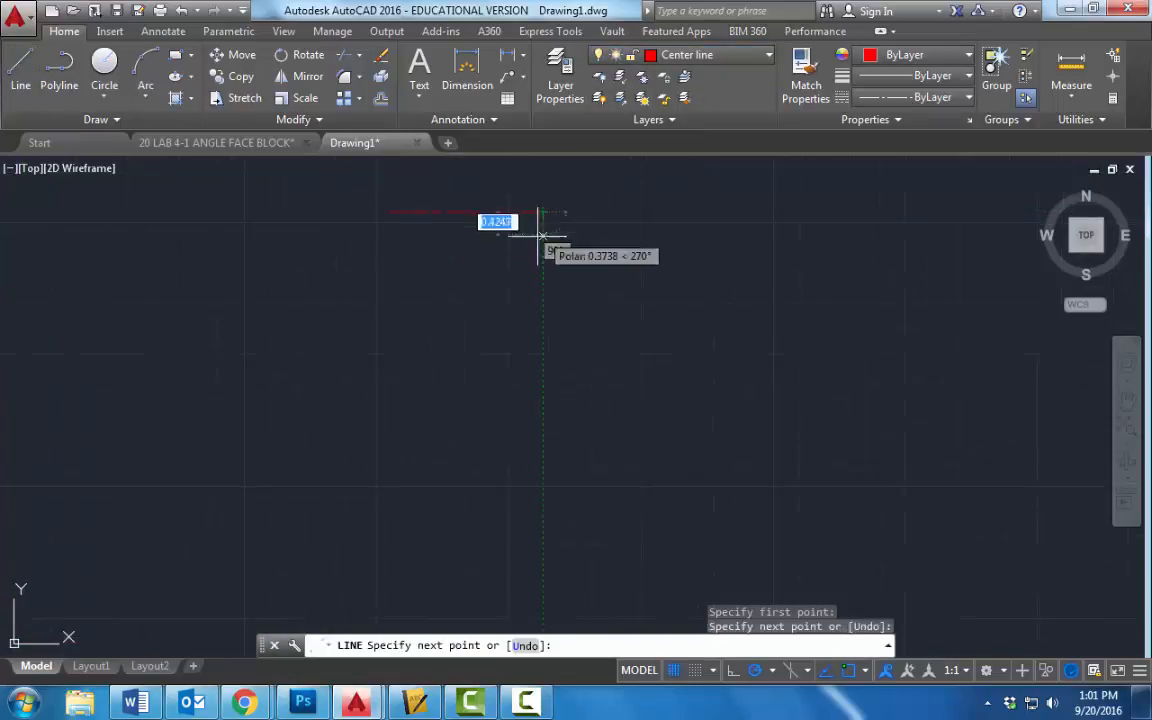
{"action": "left_click", "coordinate": [622, 216]}
{"action": "middle_click_drag", "start_coordinate": [487, 265], "coordinate": [450, 314]}
{"action": "left_click", "coordinate": [448, 318]}
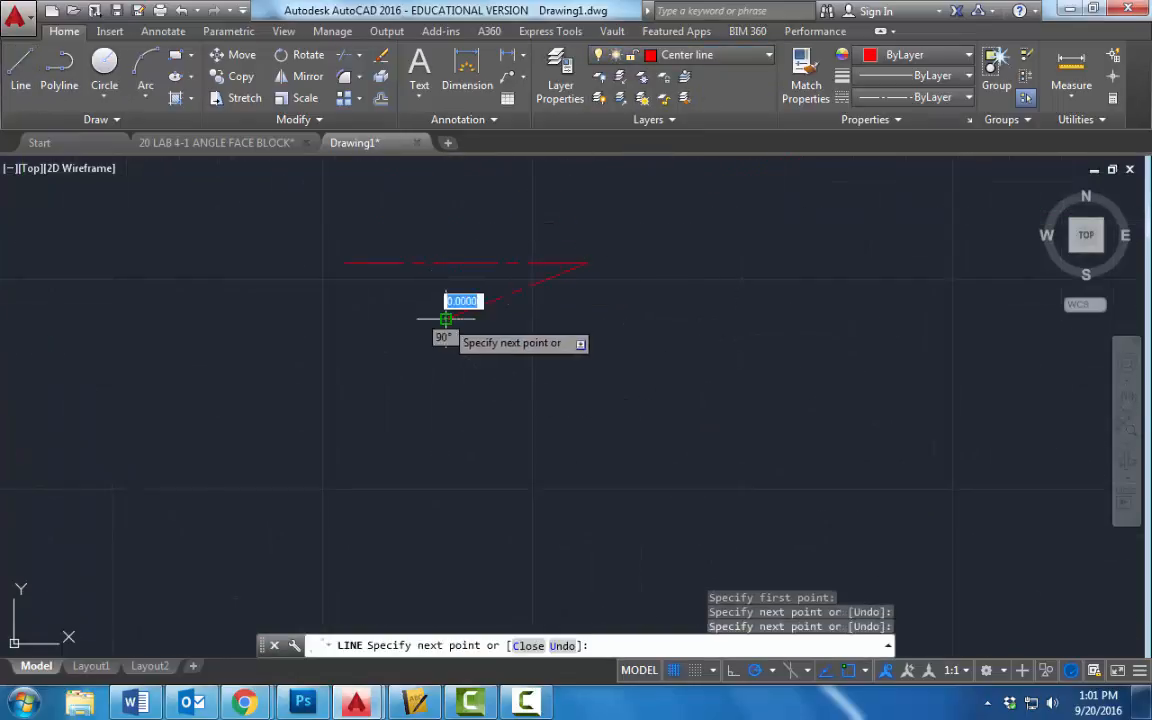
{"action": "left_click", "coordinate": [460, 424]}
{"action": "left_click", "coordinate": [762, 397]}
{"action": "left_click", "coordinate": [800, 236]}
{"action": "key", "text": "Escape"}
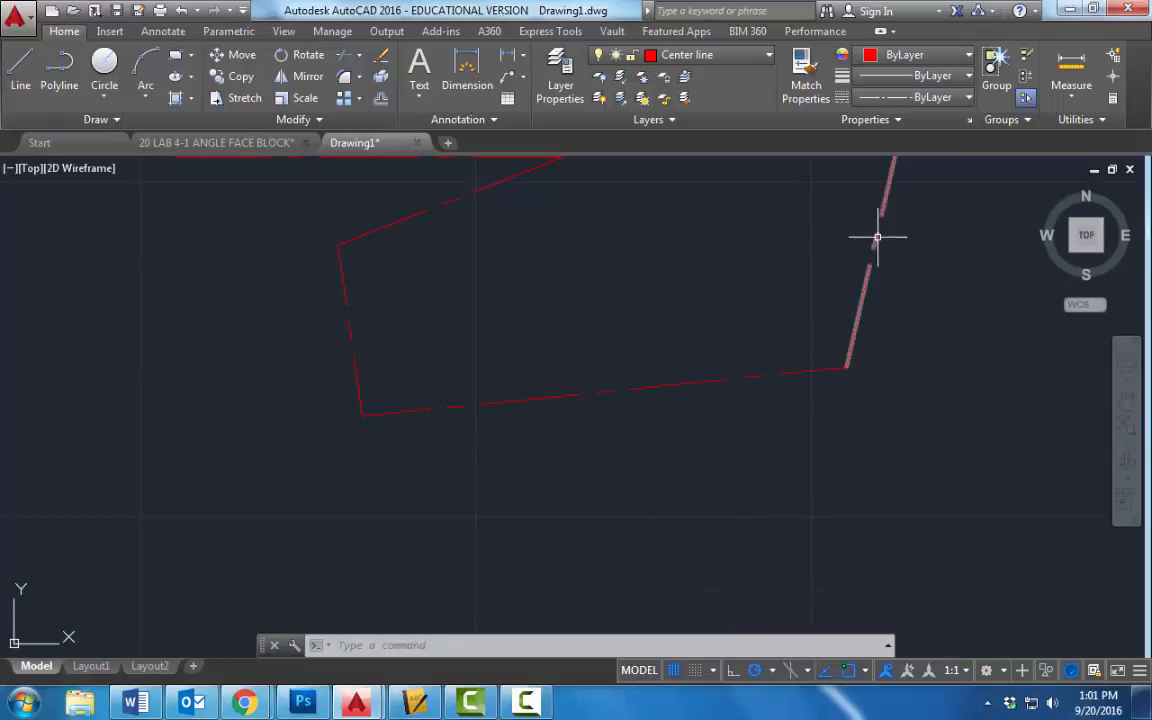
{"action": "scroll", "coordinate": [856, 301], "scroll_direction": "down", "scroll_amount": 2}
{"action": "left_click", "coordinate": [843, 469]}
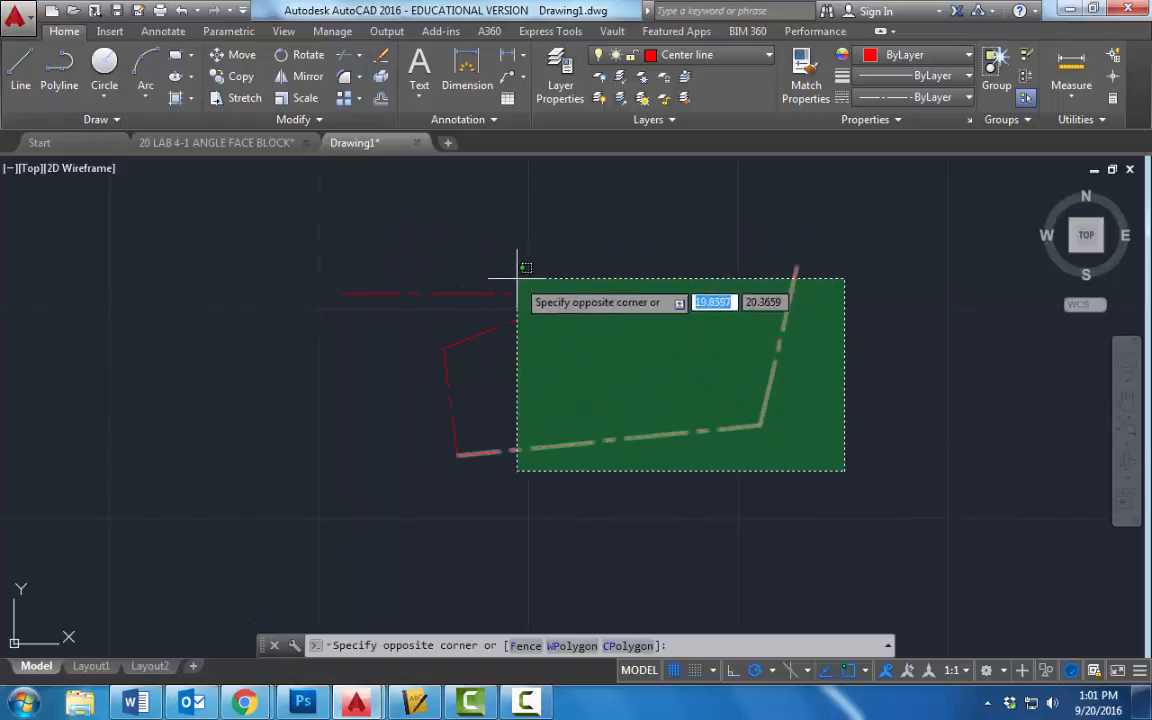
{"action": "key", "text": "Escape"}
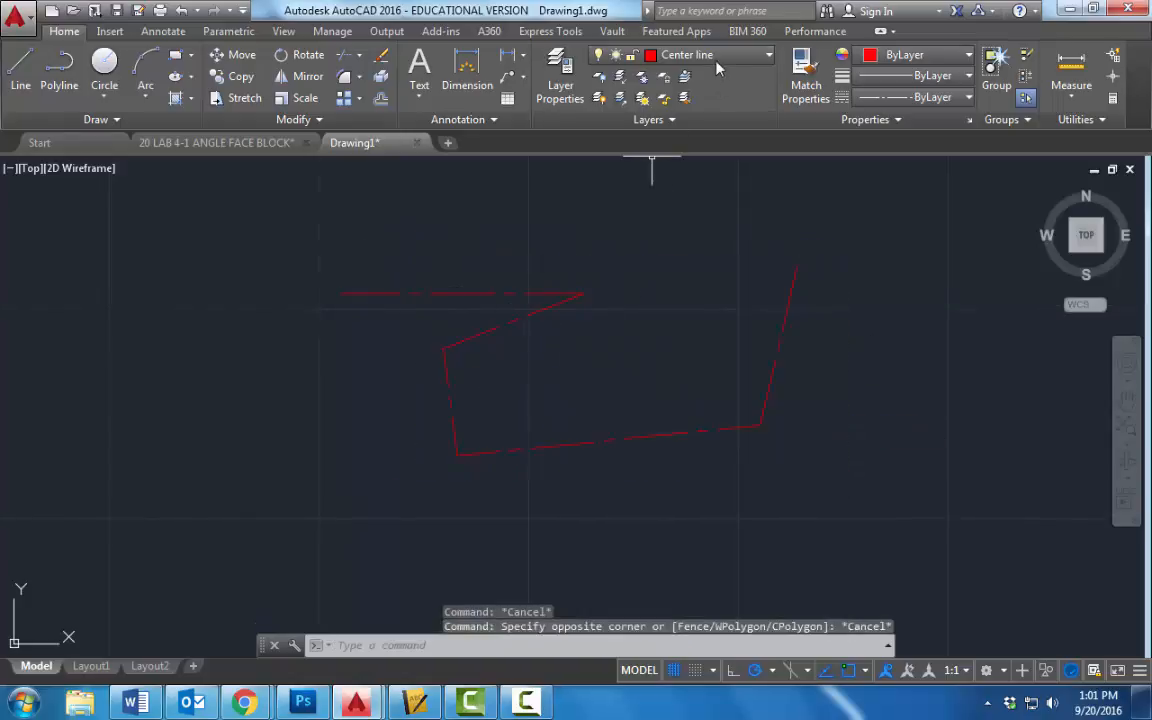
Step: Make Hidden Lines the current layer and draw a freehand chain of five connected lines above the red ones
{"action": "left_click", "coordinate": [644, 54]}
{"action": "left_click", "coordinate": [697, 141]}
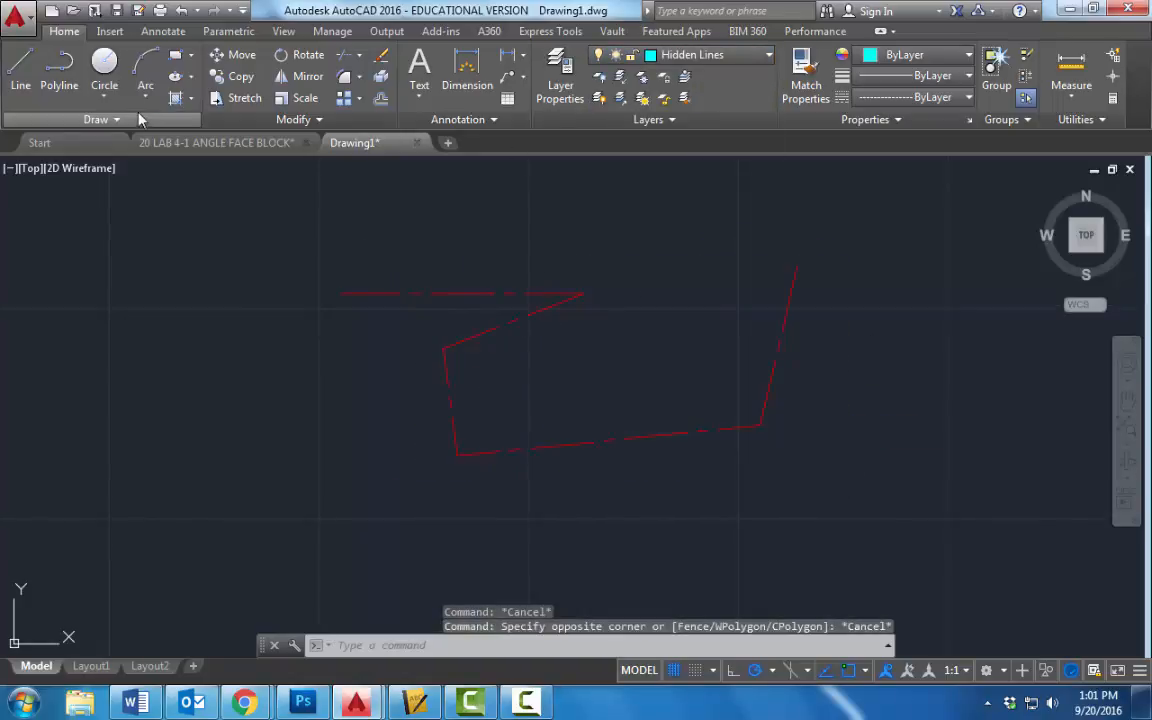
{"action": "left_click", "coordinate": [16, 68]}
{"action": "left_click", "coordinate": [237, 228]}
{"action": "left_click", "coordinate": [530, 189]}
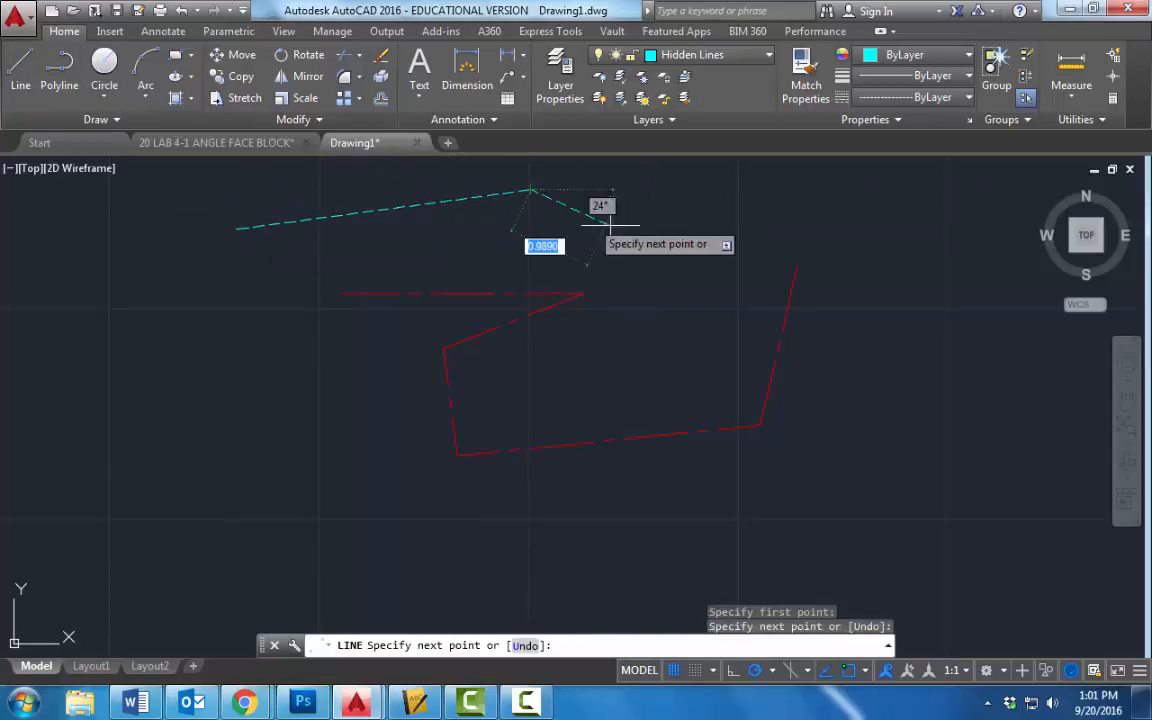
{"action": "left_click", "coordinate": [628, 254]}
{"action": "left_click", "coordinate": [340, 254]}
{"action": "left_click", "coordinate": [264, 310]}
{"action": "left_click", "coordinate": [264, 366]}
{"action": "key", "text": "Escape"}
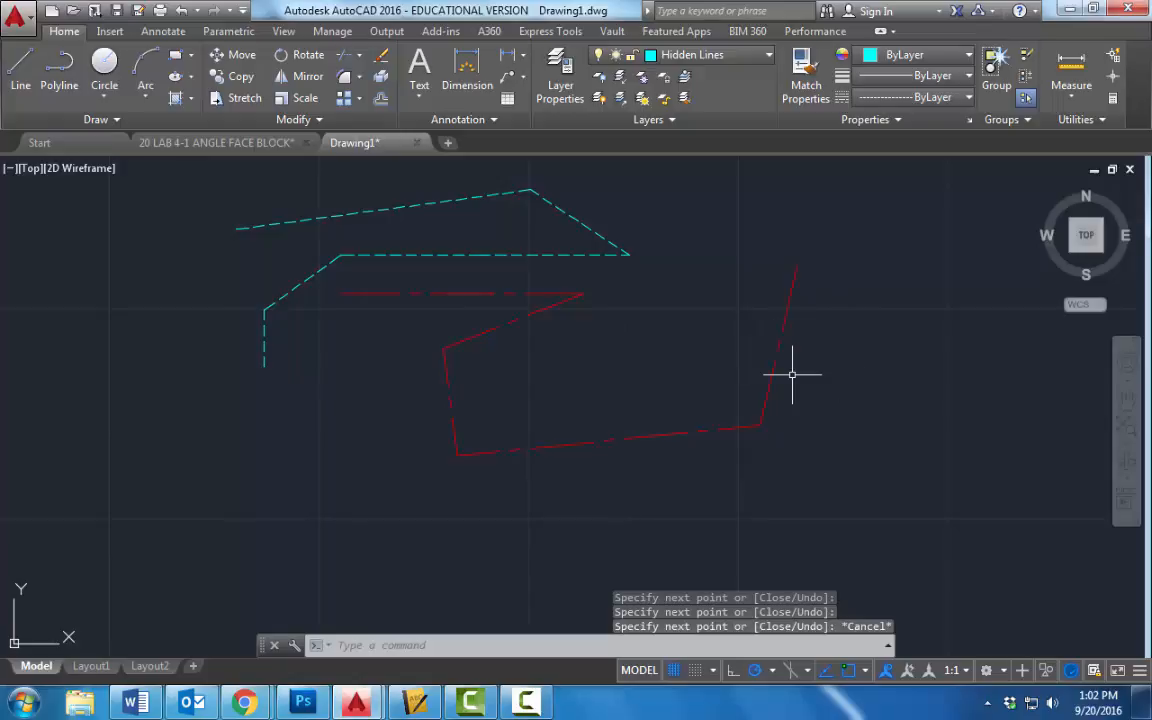
Step: Move the long lower red line and the slanted line joined to its far end to the Hidden Lines layer
{"action": "left_click", "coordinate": [816, 462]}
{"action": "left_click", "coordinate": [733, 386]}
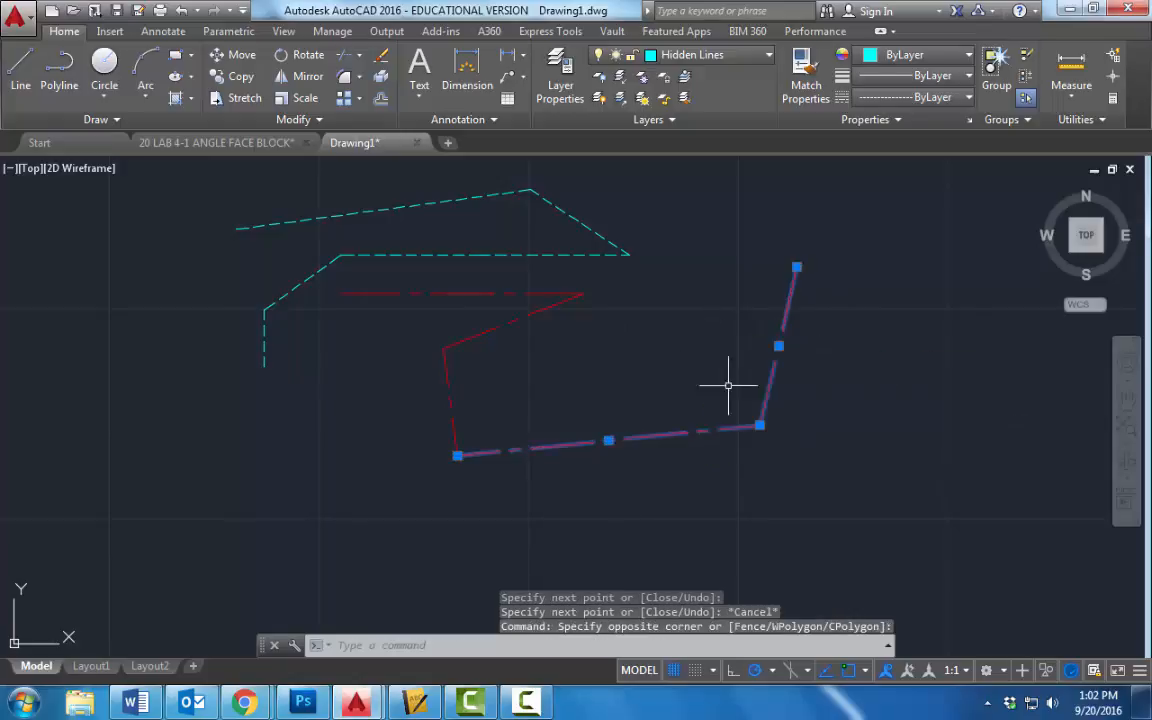
{"action": "left_click", "coordinate": [743, 58]}
{"action": "left_click", "coordinate": [718, 144]}
{"action": "key", "text": "Escape"}
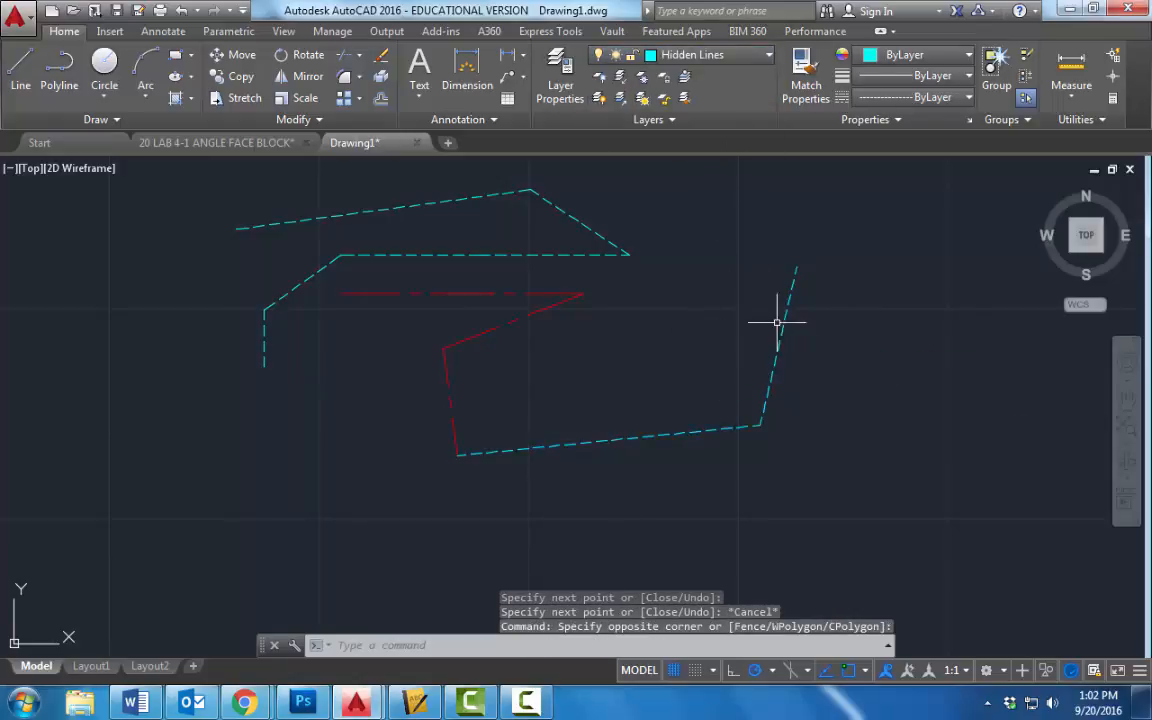
{"action": "key", "text": "Escape"}
Step: Erase all the sample lines from the drawing
{"action": "left_click", "coordinate": [814, 477]}
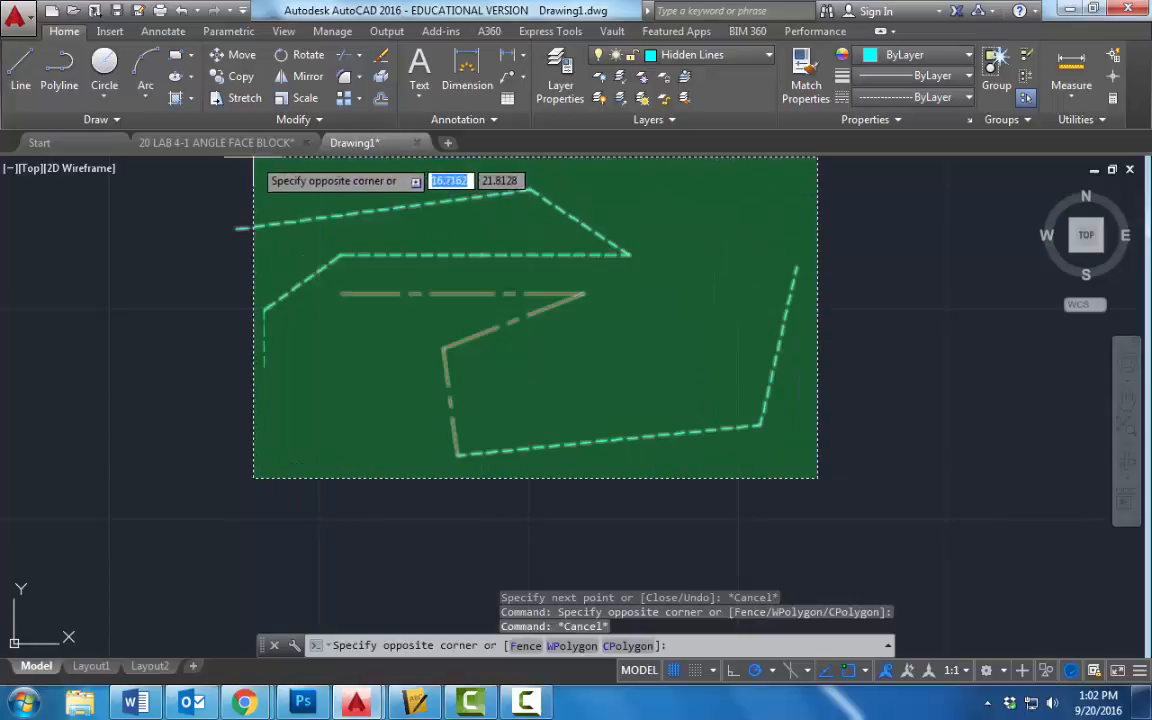
{"action": "left_click", "coordinate": [249, 179]}
{"action": "key", "text": "Delete"}
Step: Switch to the 20 LAB 4-1 ANGLE FACE BLOCK drawing and examine the hidden lines of the hole in the side and top views
{"action": "left_click", "coordinate": [241, 146]}
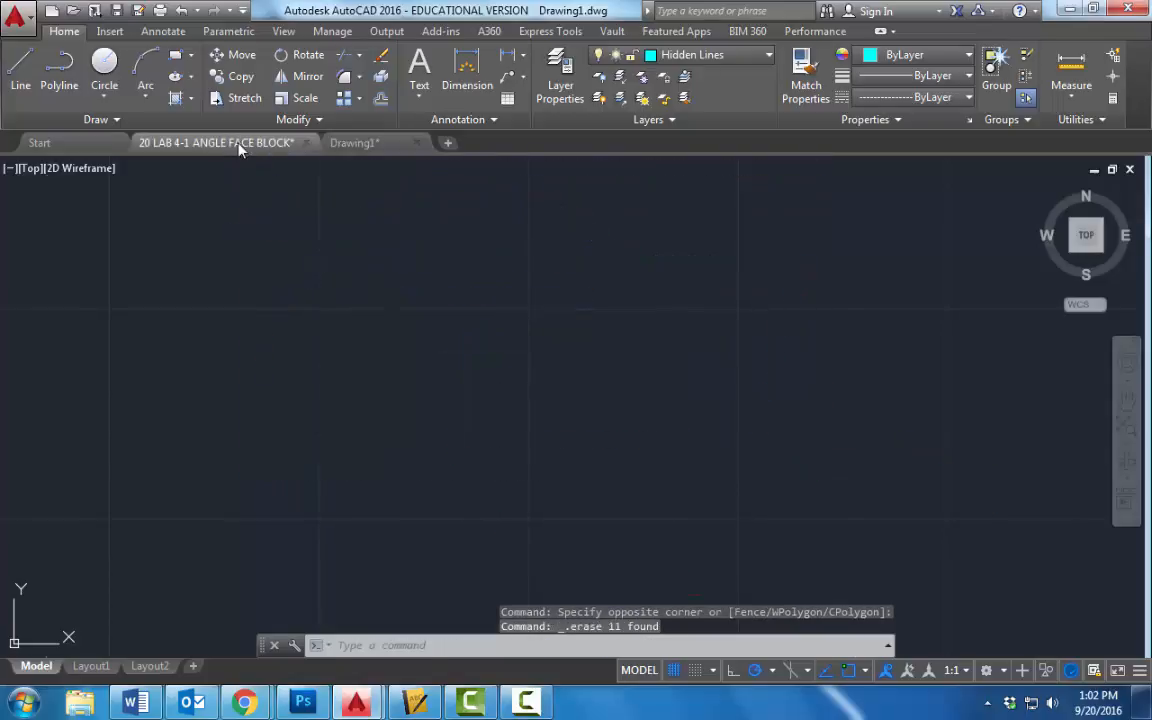
{"action": "middle_click_drag", "start_coordinate": [299, 391], "coordinate": [322, 284]}
{"action": "scroll", "coordinate": [322, 284], "scroll_direction": "down", "scroll_amount": 2}
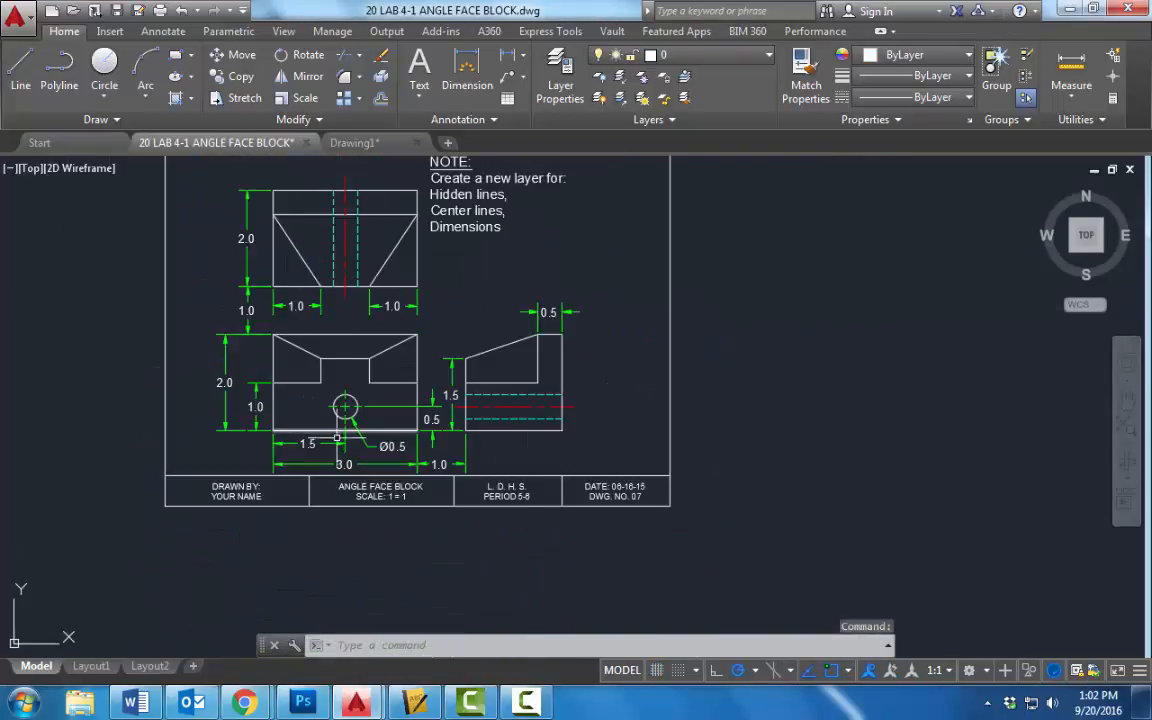
{"action": "scroll", "coordinate": [337, 428], "scroll_direction": "up", "scroll_amount": 4}
{"action": "scroll", "coordinate": [388, 420], "scroll_direction": "down", "scroll_amount": 4}
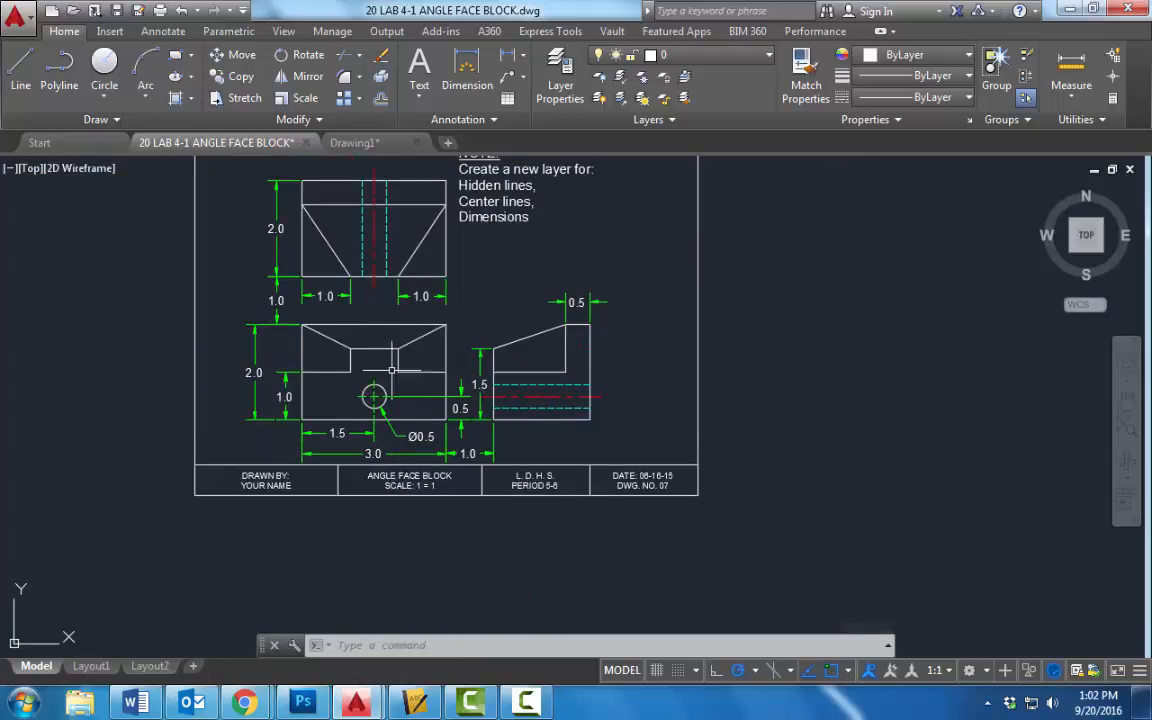
{"action": "scroll", "coordinate": [450, 382], "scroll_direction": "up", "scroll_amount": 2}
{"action": "left_click", "coordinate": [560, 384]}
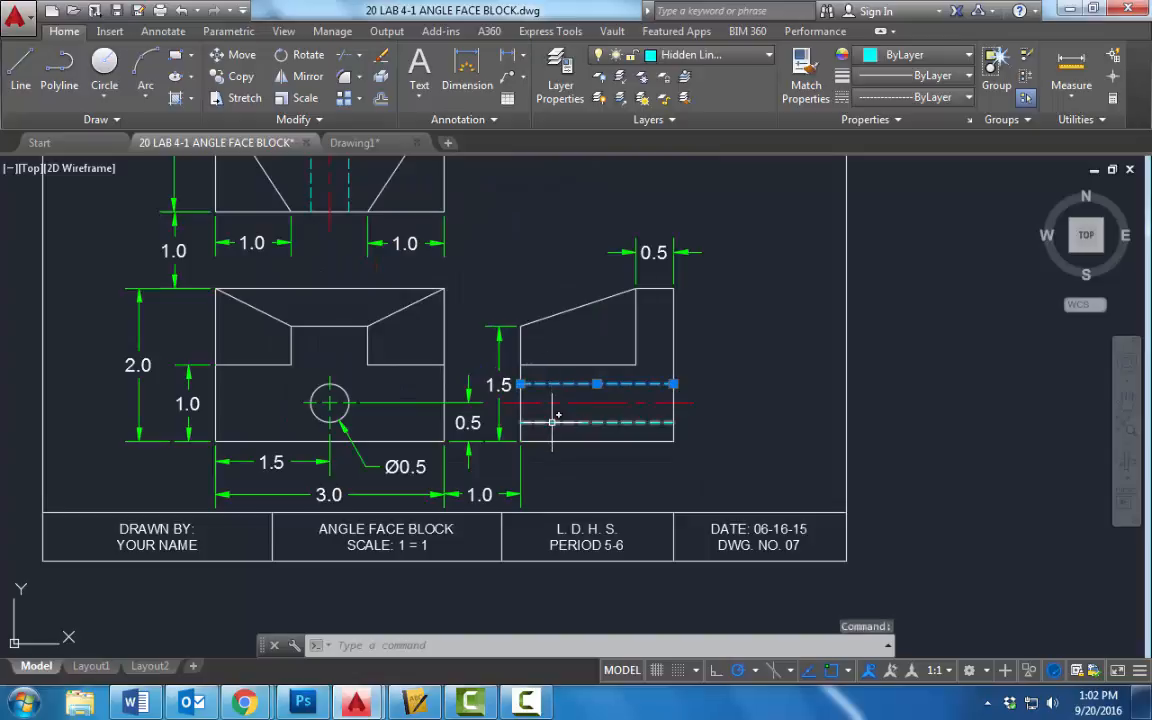
{"action": "left_click", "coordinate": [552, 422]}
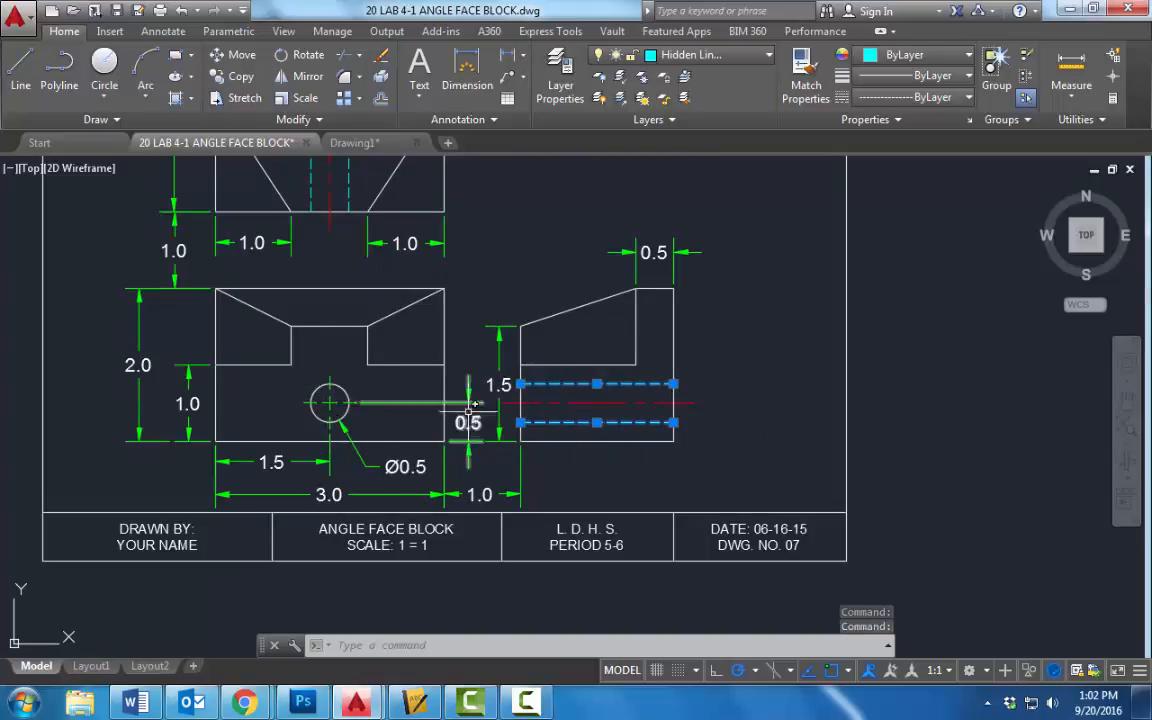
{"action": "middle_click_drag", "start_coordinate": [310, 195], "coordinate": [330, 352]}
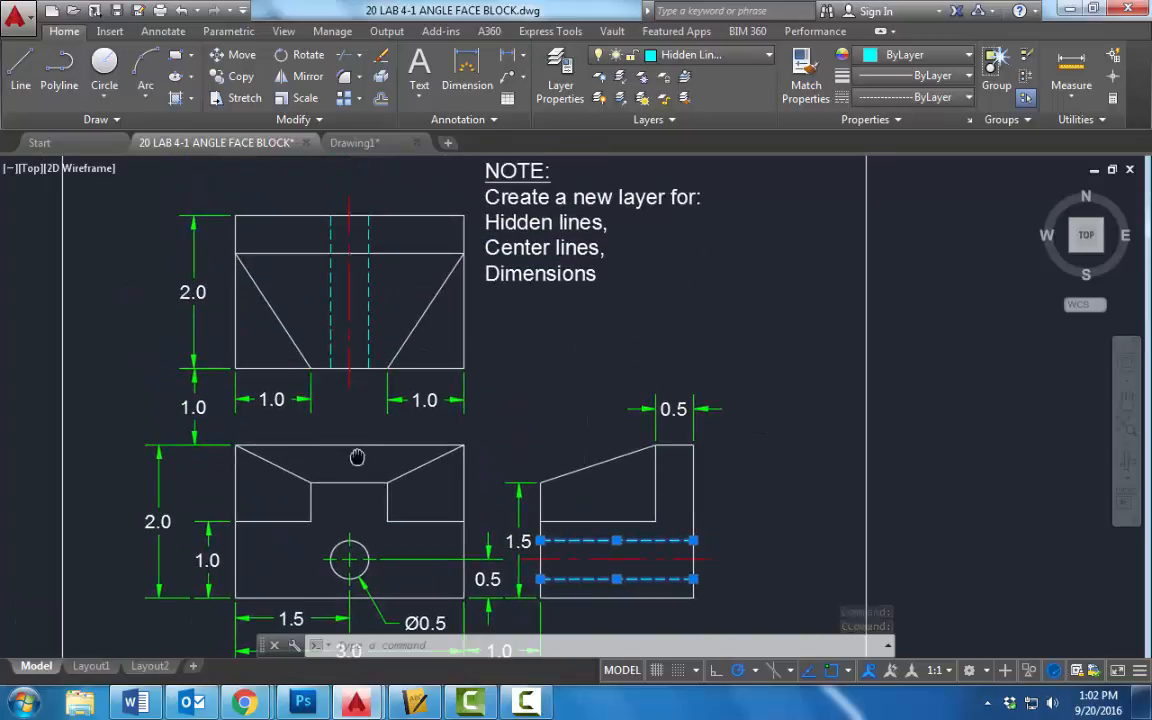
{"action": "key", "text": "Escape"}
{"action": "left_click", "coordinate": [369, 331]}
{"action": "key", "text": "Escape"}
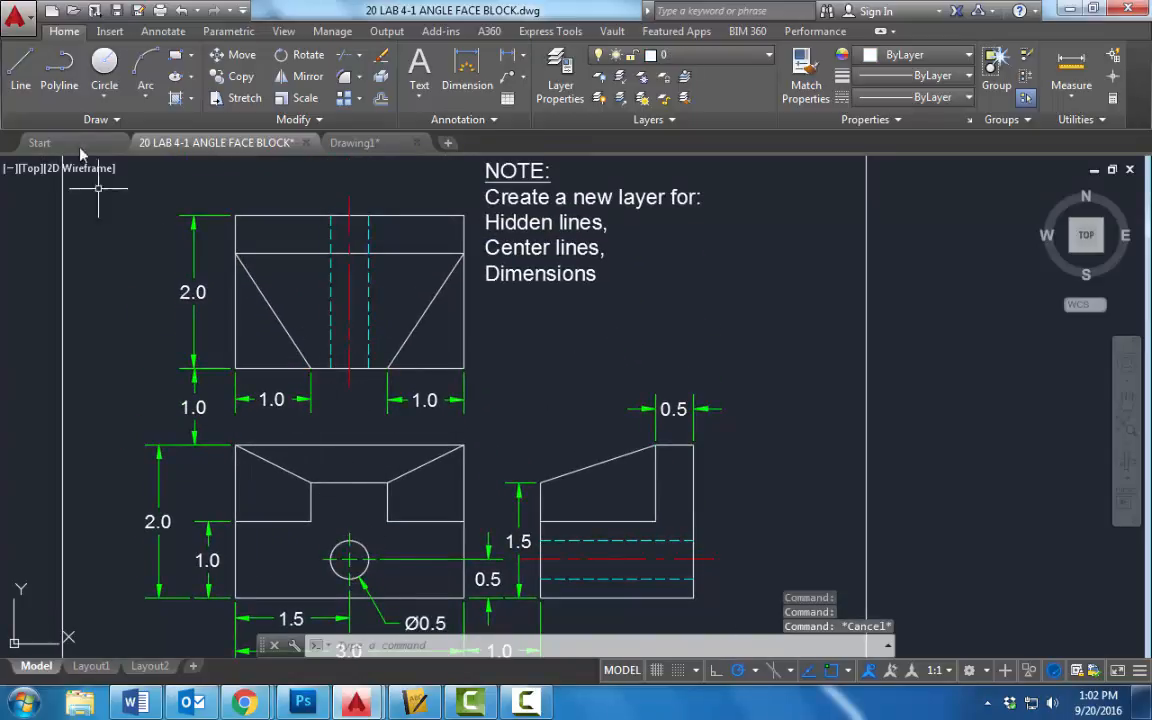
Step: Make Center Line the current layer in the angle face block drawing
{"action": "left_click", "coordinate": [690, 55]}
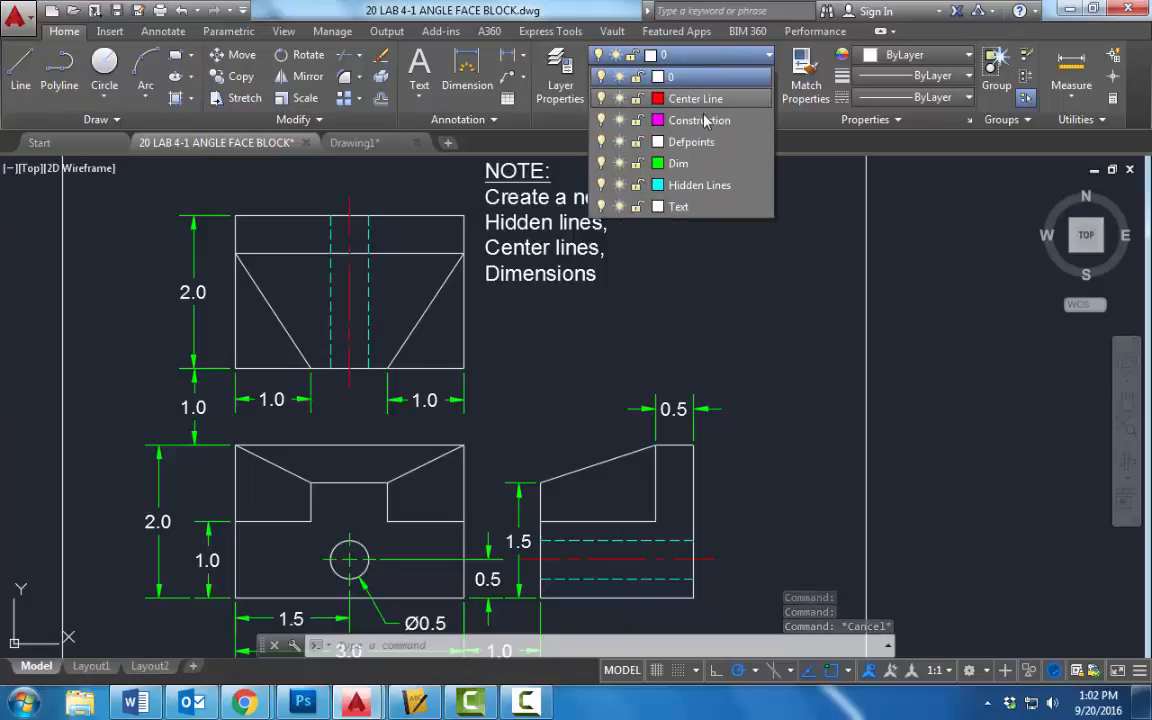
{"action": "left_click", "coordinate": [700, 99]}
{"action": "left_click", "coordinate": [20, 70]}
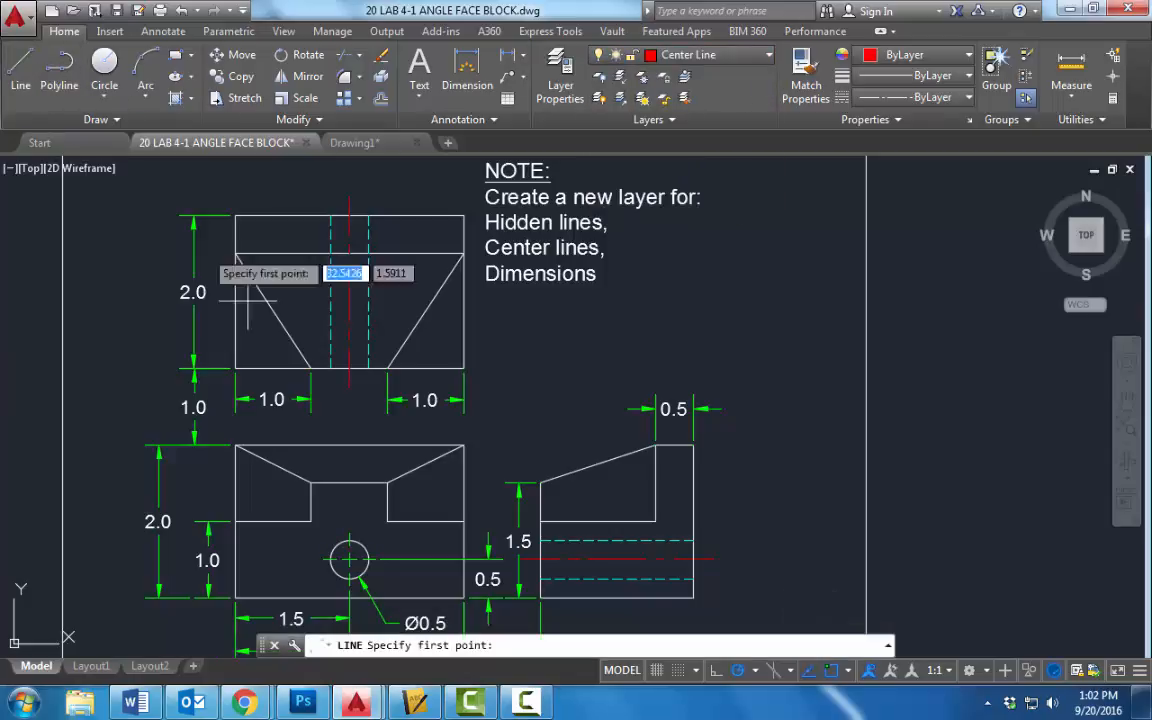
{"action": "key", "text": "Escape"}
{"action": "key", "text": "Escape"}
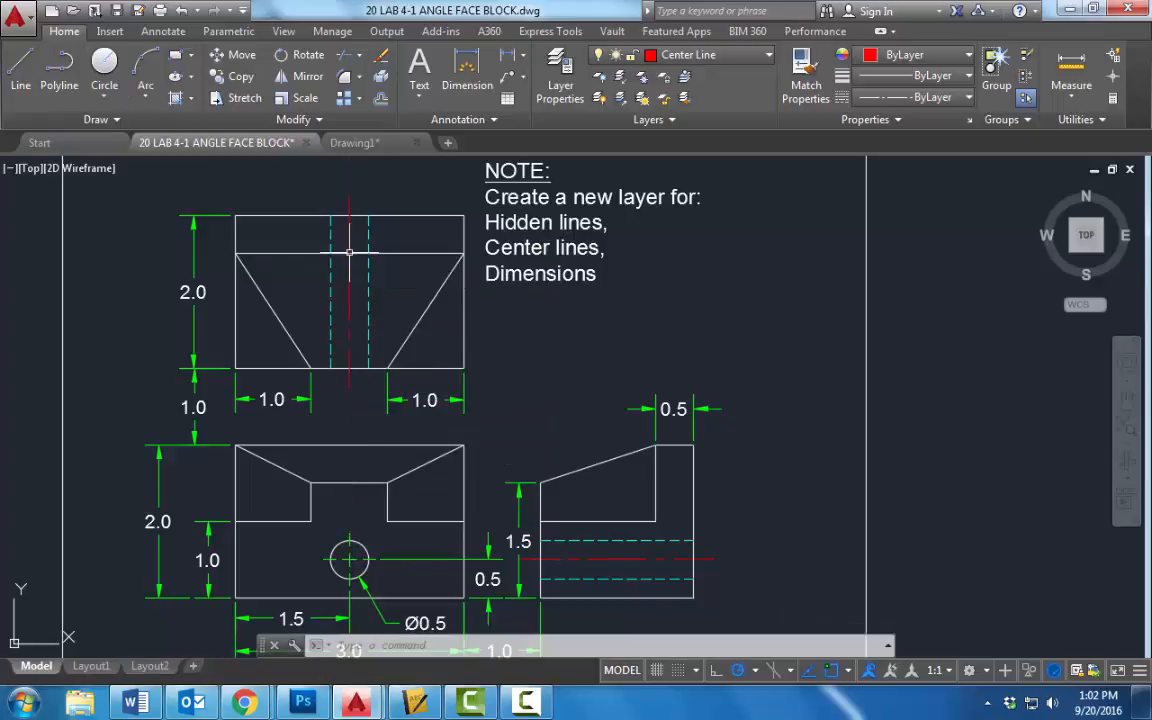
Step: Trim the overhanging ends of the top view's center line back to the view's outline
{"action": "type", "text": "tr"}
{"action": "key", "text": "Return"}
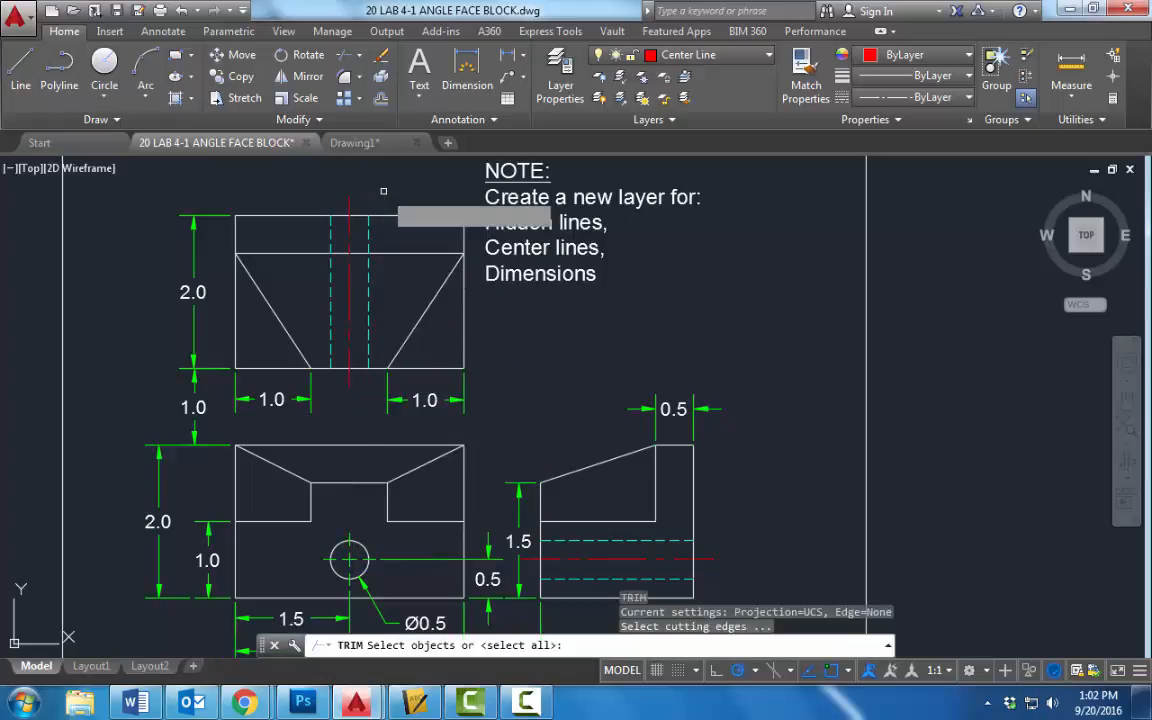
{"action": "key", "text": "Return"}
{"action": "left_click", "coordinate": [349, 202]}
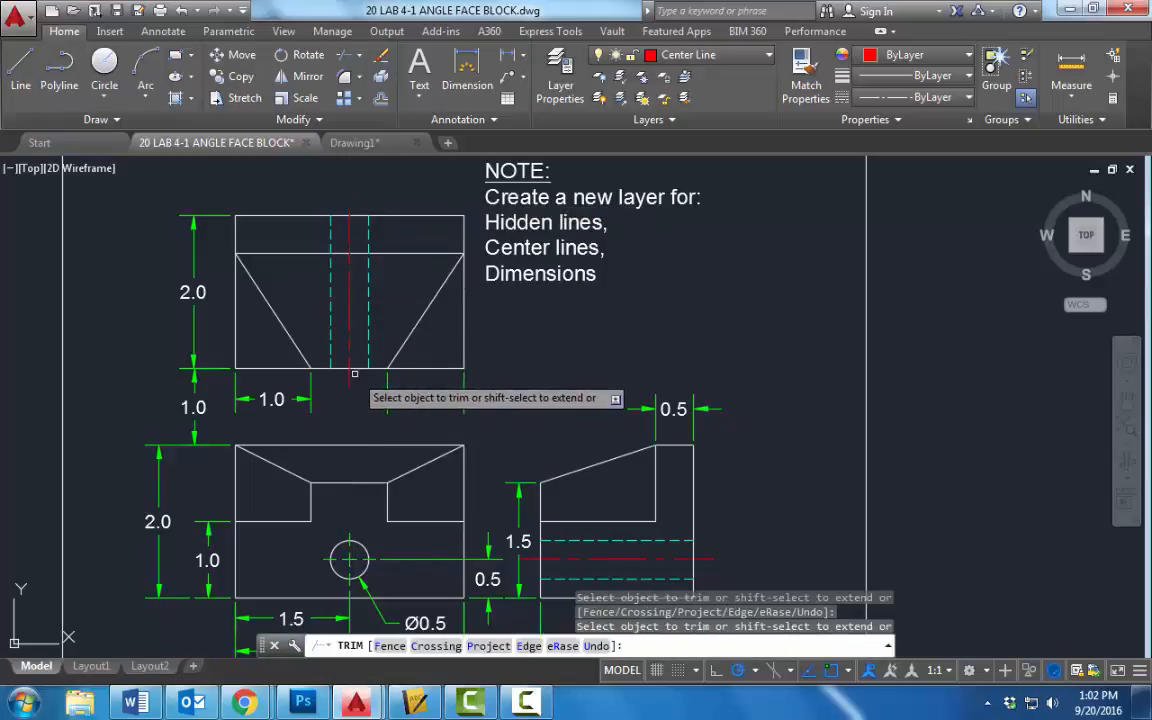
Step: Trim both overhanging ends of the side view's center line back to the outline and end the Trim command
{"action": "scroll", "coordinate": [528, 558], "scroll_direction": "up", "scroll_amount": 4}
{"action": "left_click", "coordinate": [534, 540]}
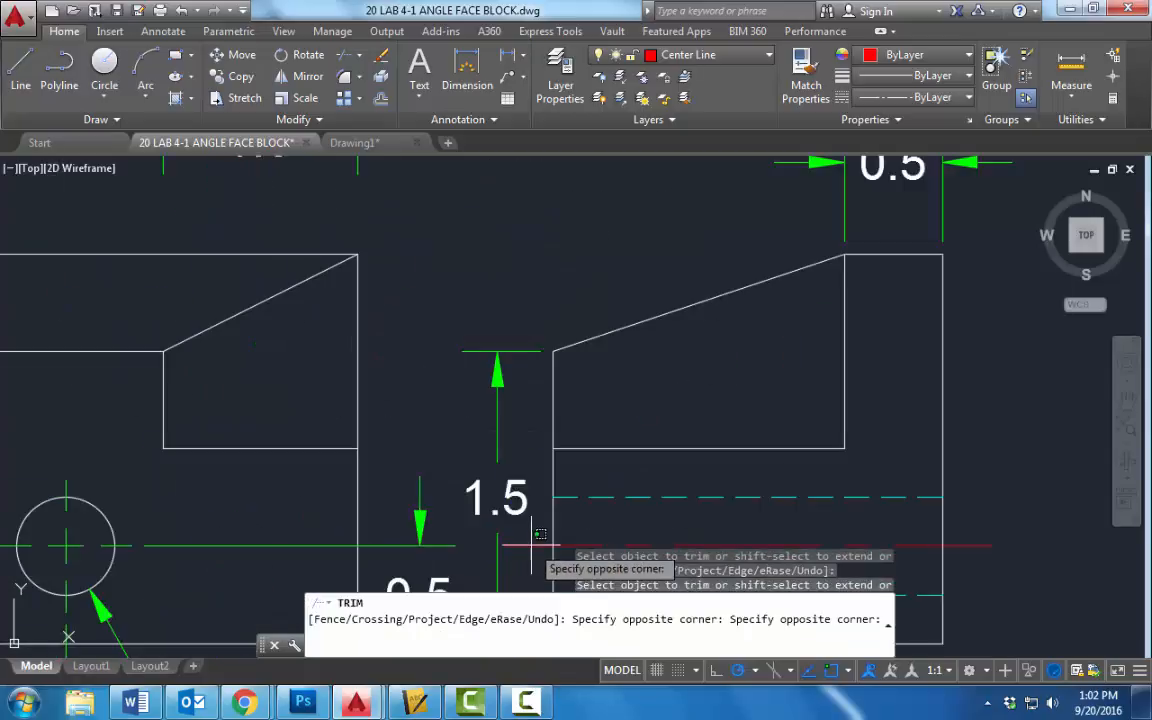
{"action": "left_click", "coordinate": [532, 550]}
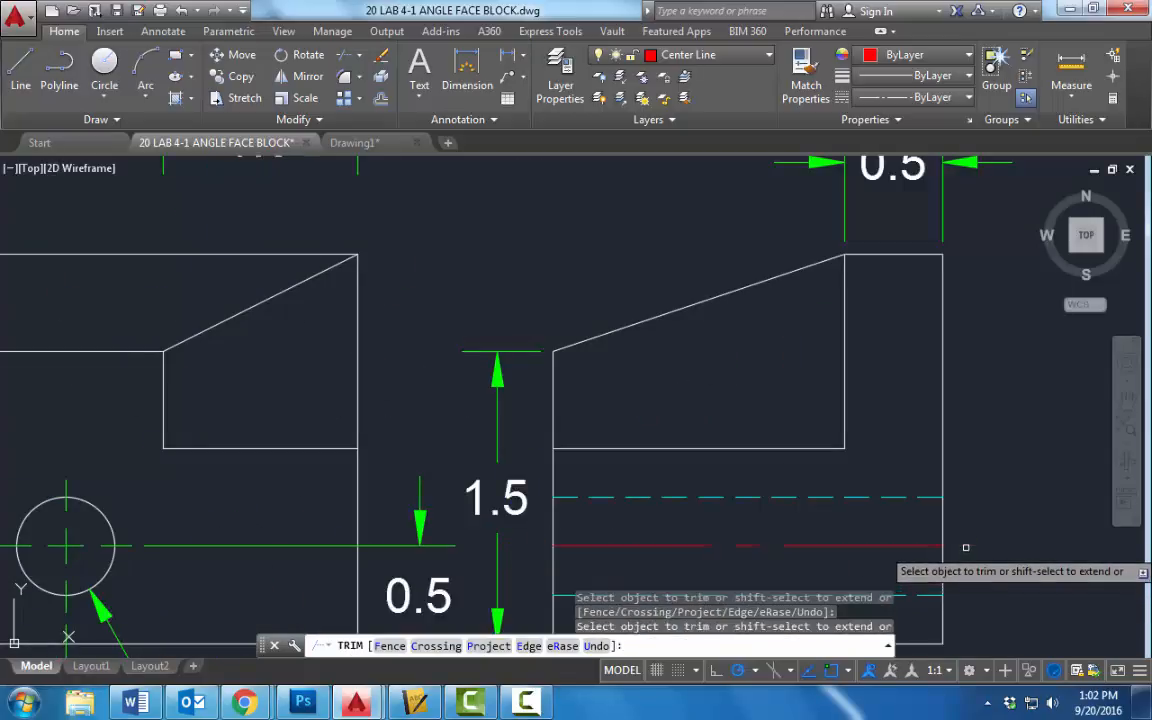
{"action": "left_click", "coordinate": [966, 547]}
{"action": "scroll", "coordinate": [806, 548], "scroll_direction": "down", "scroll_amount": 2}
{"action": "middle_click_drag", "start_coordinate": [333, 260], "coordinate": [321, 500]}
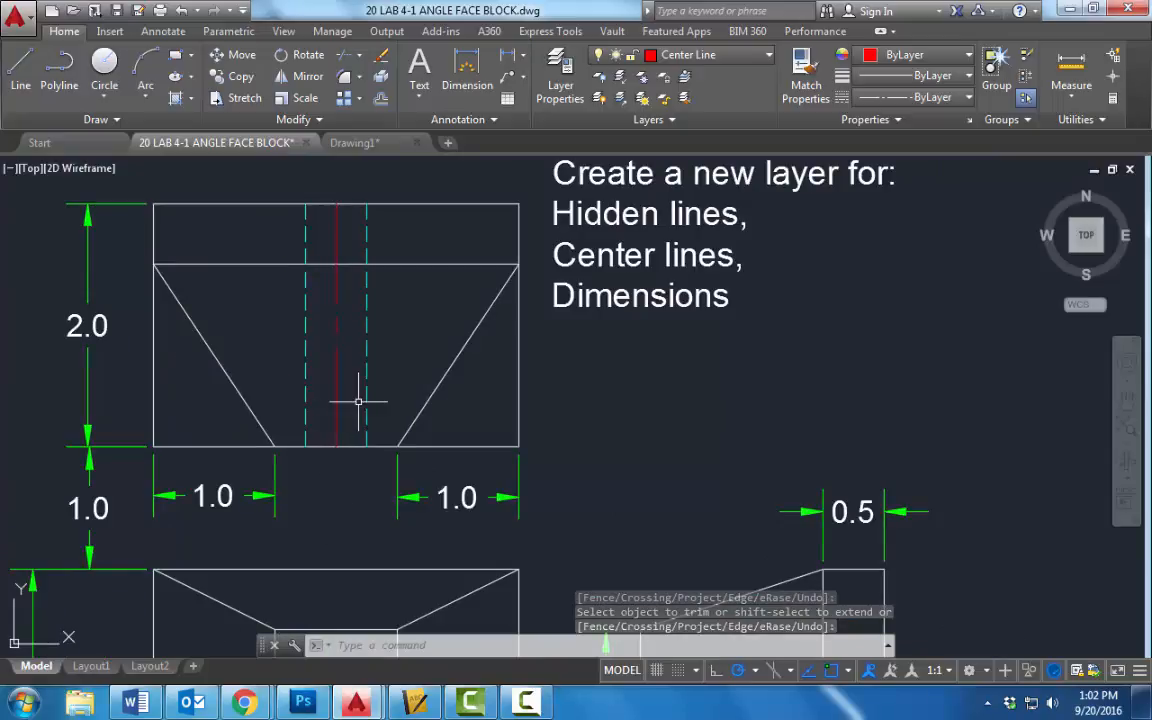
{"action": "key", "text": "Return"}
Step: Stretch both ends of the top view's center line 0.25 beyond the view's outline
{"action": "left_click", "coordinate": [336, 390]}
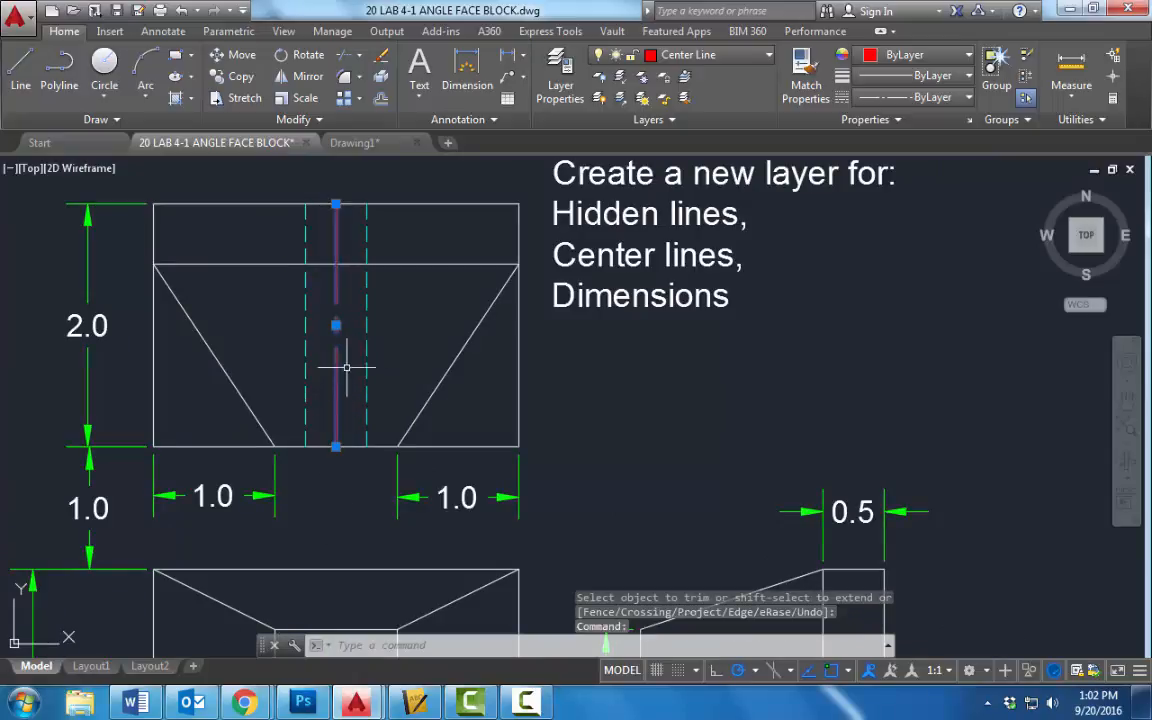
{"action": "left_click", "coordinate": [336, 447]}
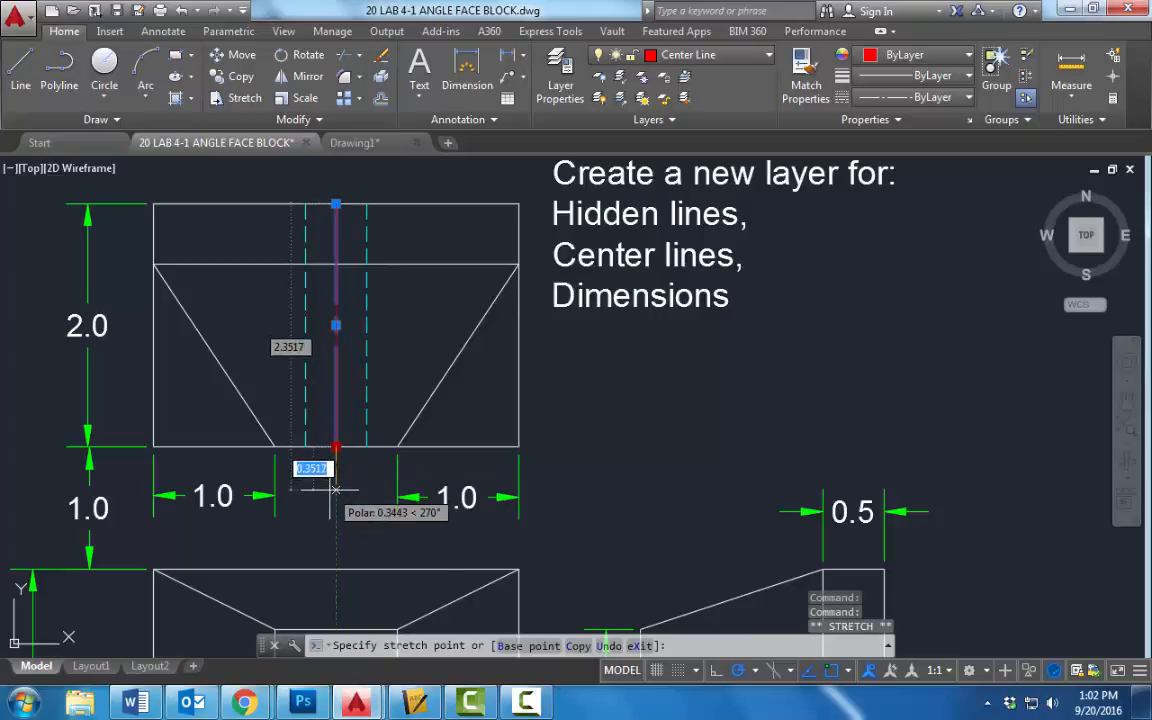
{"action": "type", "text": ".25"}
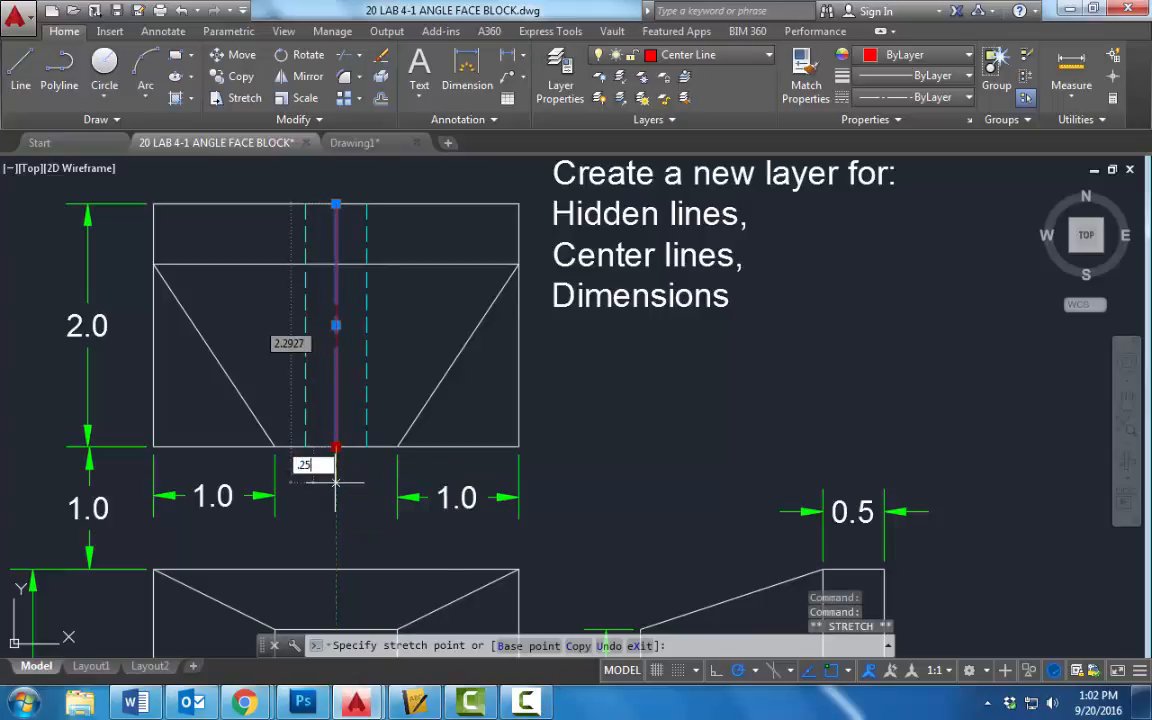
{"action": "key", "text": "Return"}
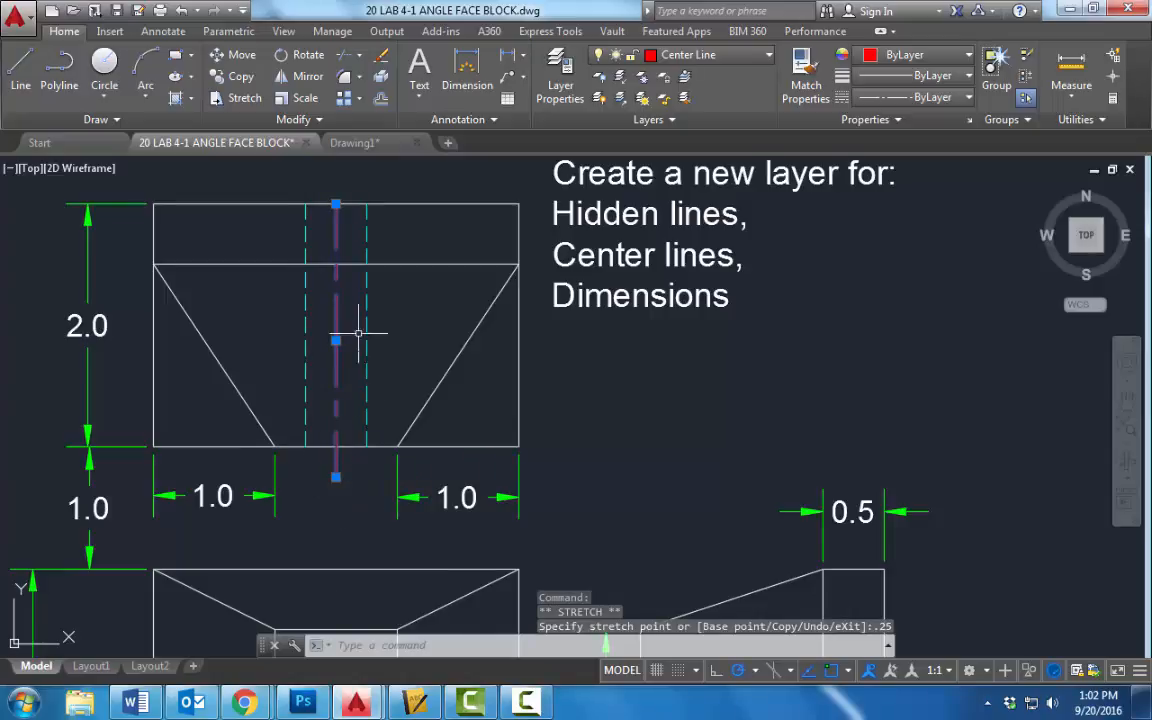
{"action": "middle_click_drag", "start_coordinate": [358, 333], "coordinate": [348, 379]}
{"action": "left_click", "coordinate": [325, 249]}
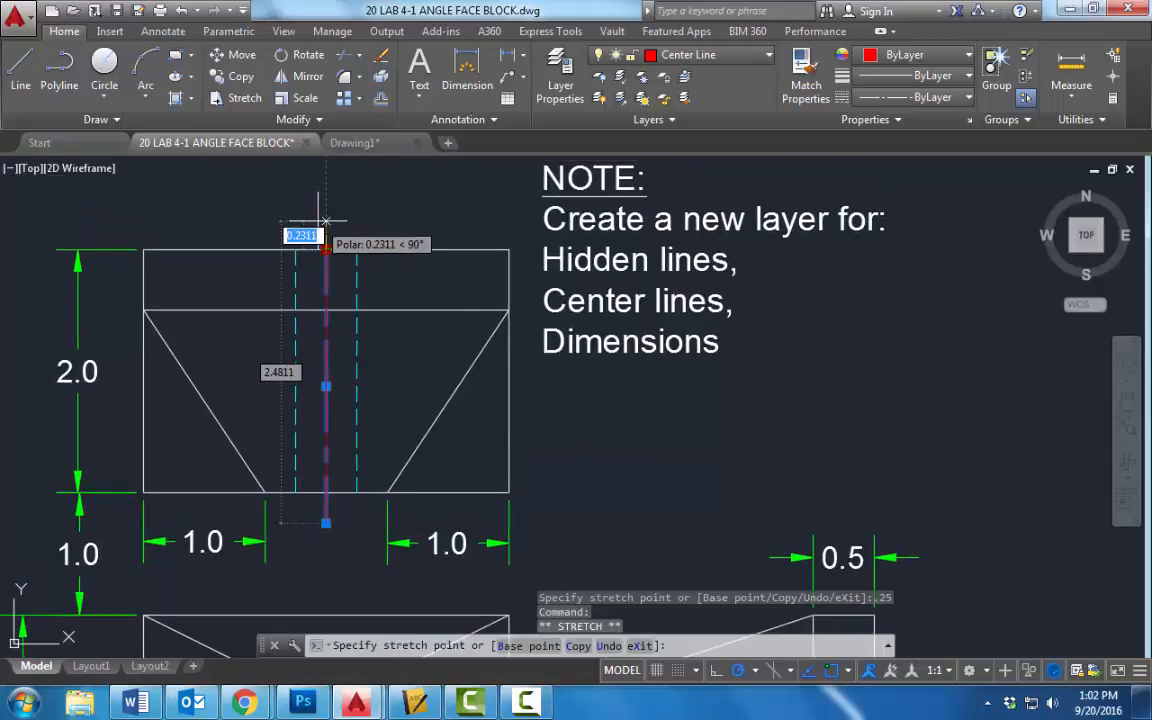
{"action": "type", "text": ".25"}
{"action": "key", "text": "Return"}
{"action": "key", "text": "Escape"}
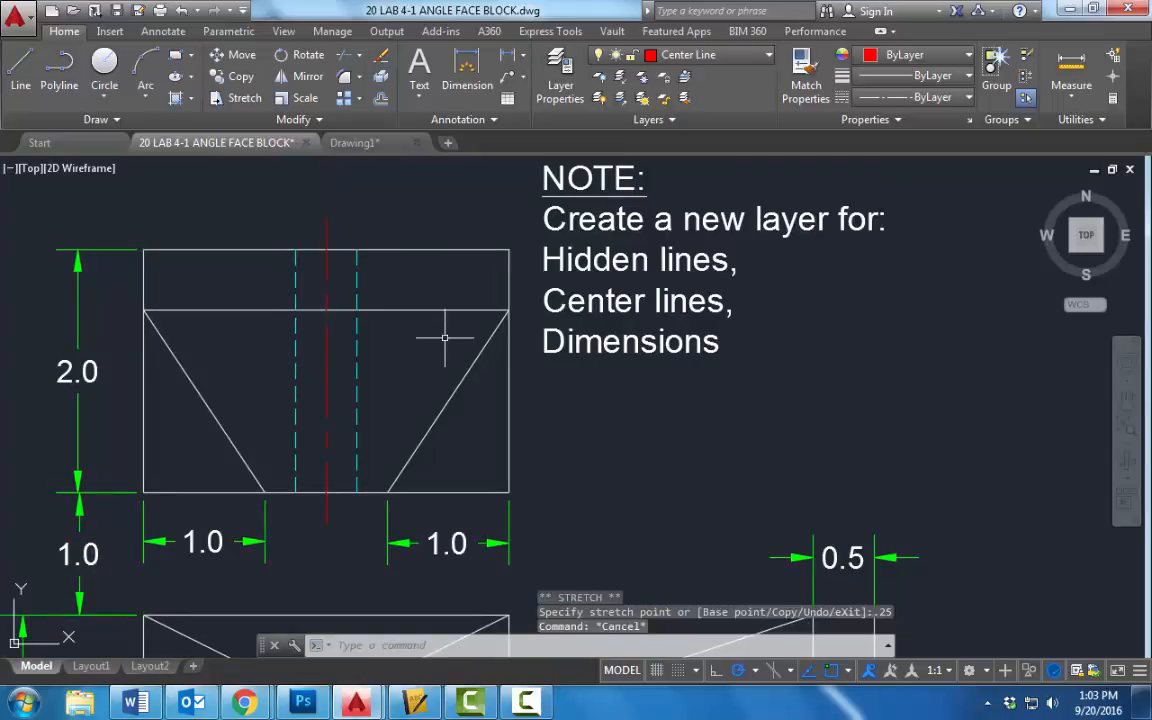
Step: Stretch both ends of the side view's center line 0.25 beyond the view's outline
{"action": "scroll", "coordinate": [430, 394], "scroll_direction": "down", "scroll_amount": 2}
{"action": "middle_click_drag", "start_coordinate": [530, 486], "coordinate": [399, 221]}
{"action": "scroll", "coordinate": [436, 352], "scroll_direction": "up", "scroll_amount": 4}
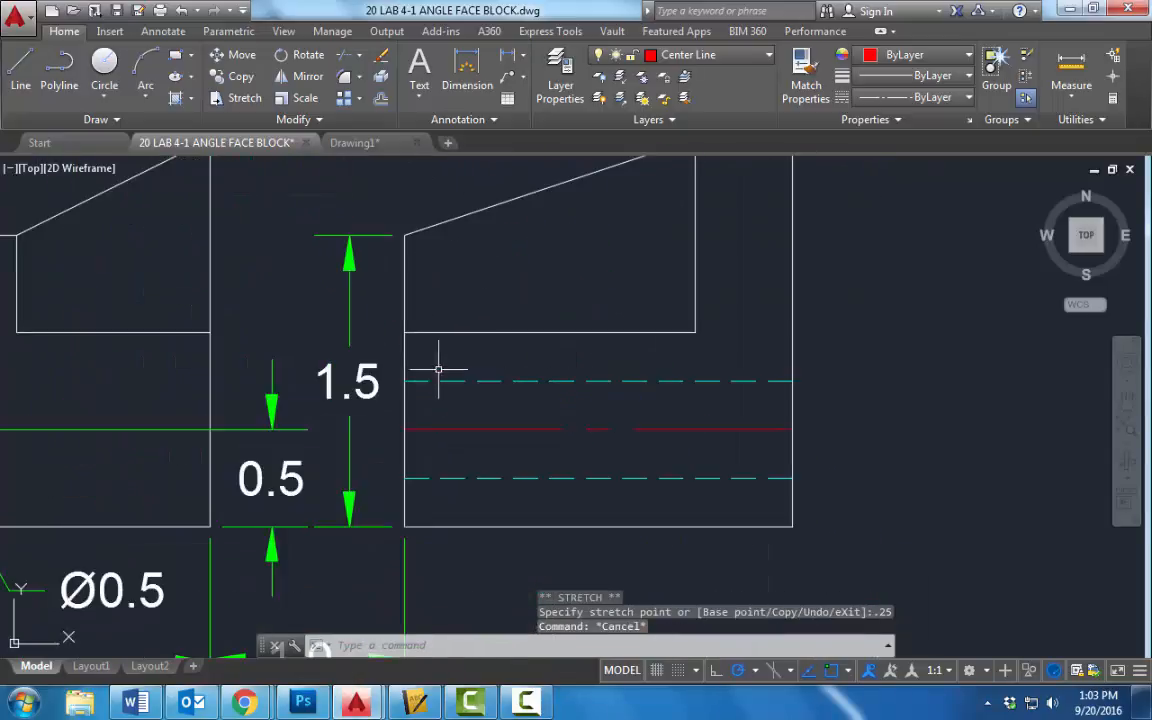
{"action": "left_click", "coordinate": [443, 430]}
{"action": "left_click", "coordinate": [405, 429]}
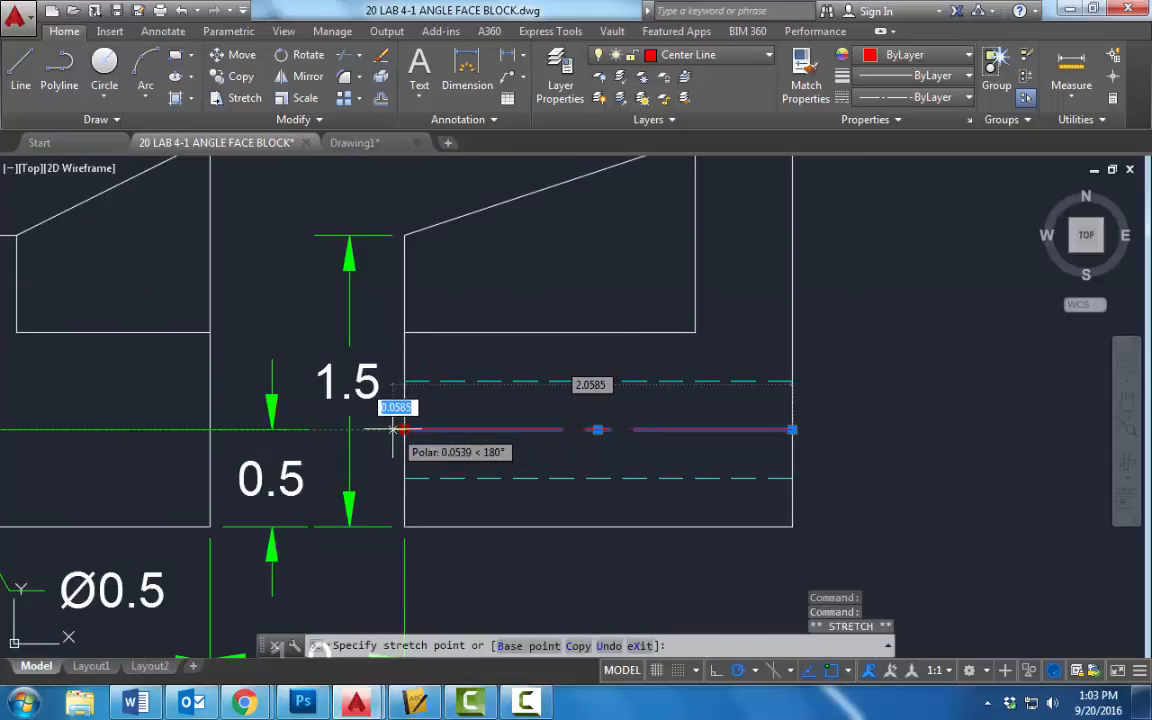
{"action": "type", "text": ".25"}
{"action": "key", "text": "Return"}
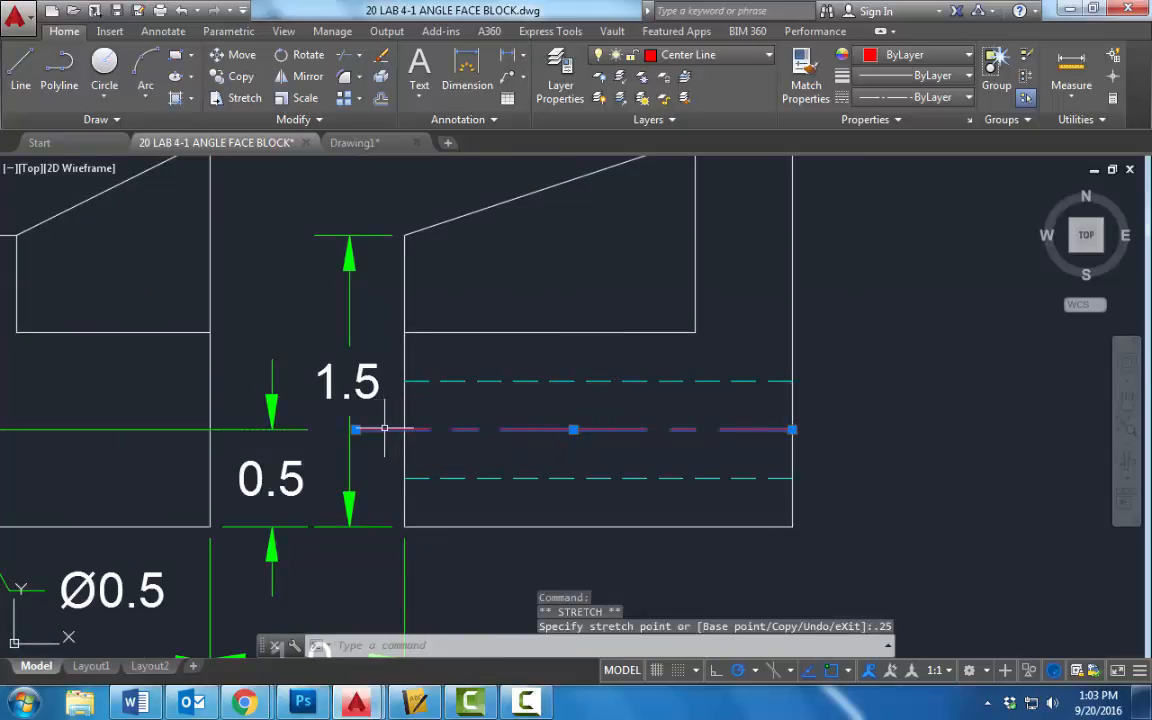
{"action": "left_click", "coordinate": [793, 430]}
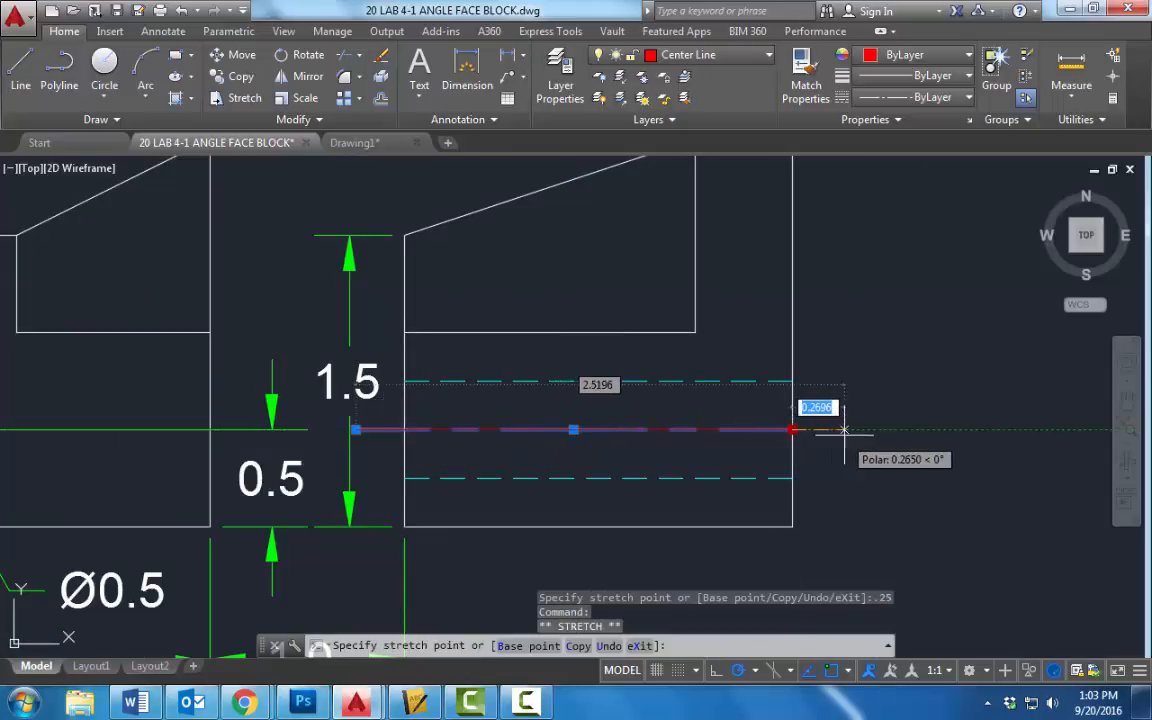
{"action": "type", "text": ".2"}
{"action": "key", "text": "Escape"}
{"action": "key", "text": "Escape"}
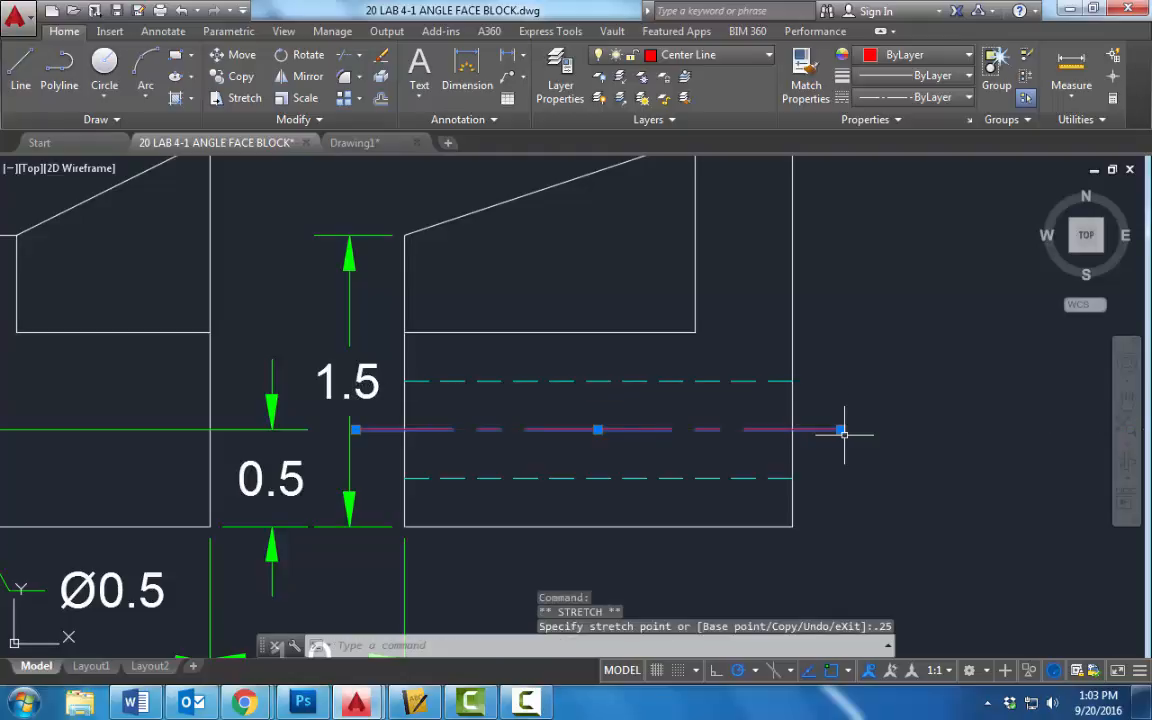
{"action": "scroll", "coordinate": [343, 430], "scroll_direction": "down", "scroll_amount": 5}
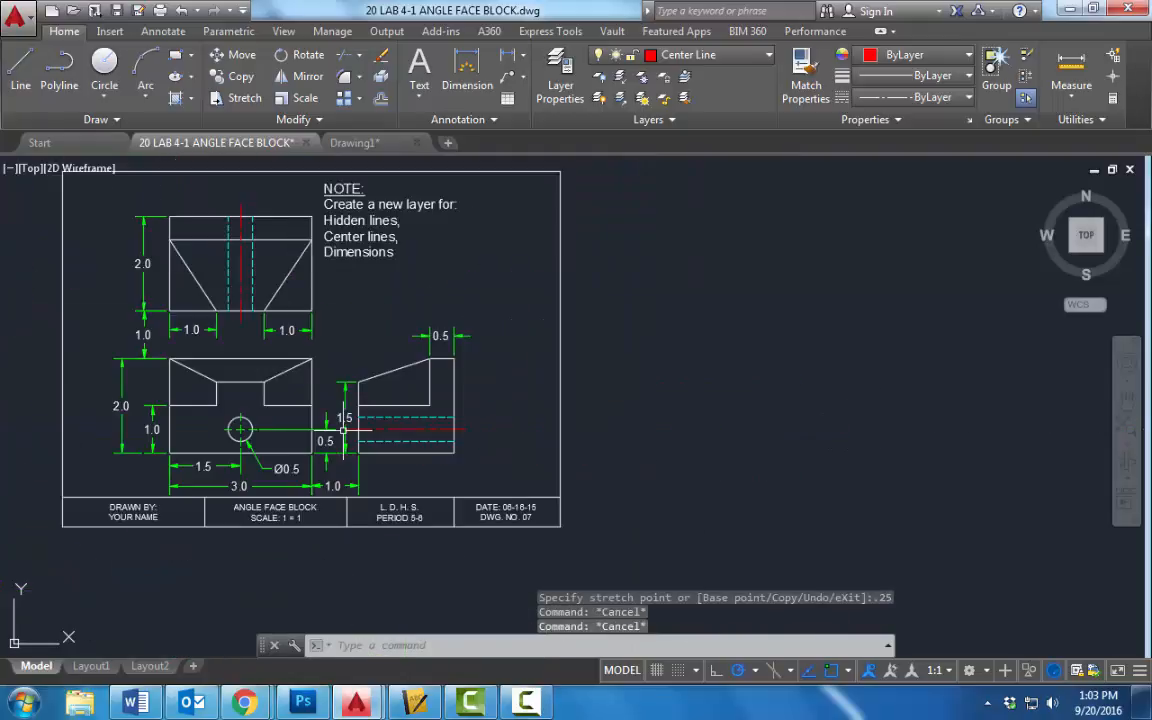
{"action": "middle_click_drag", "start_coordinate": [343, 430], "coordinate": [511, 465]}
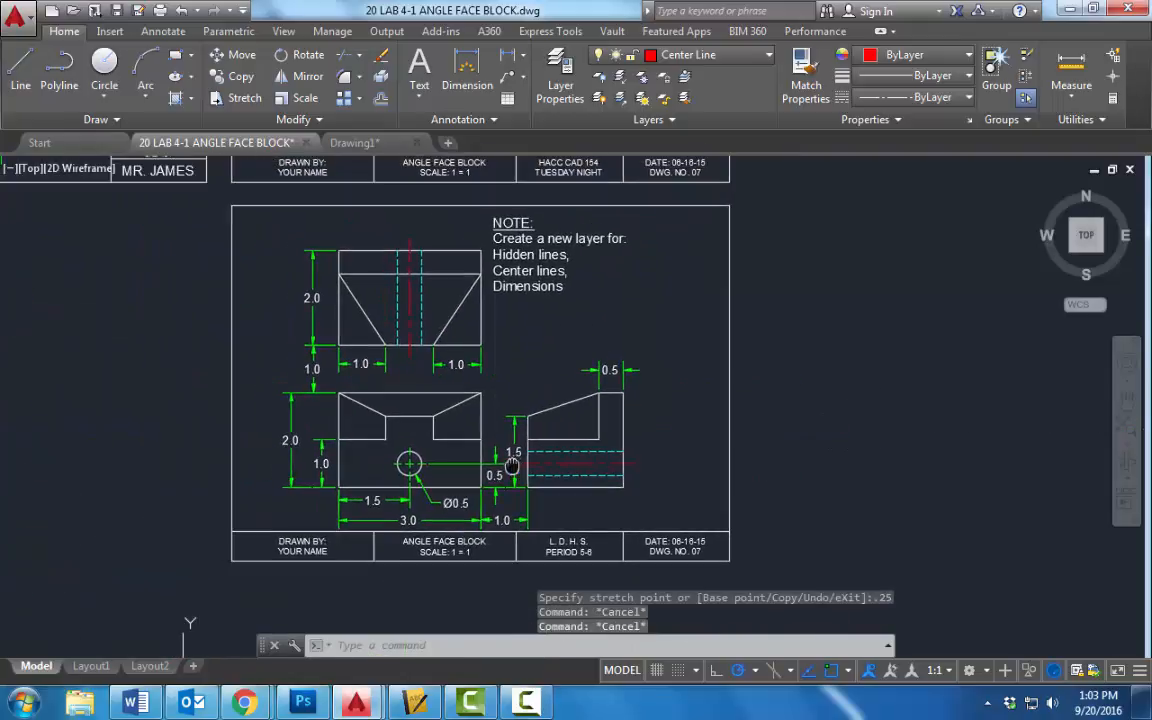
{"action": "left_click", "coordinate": [707, 58]}
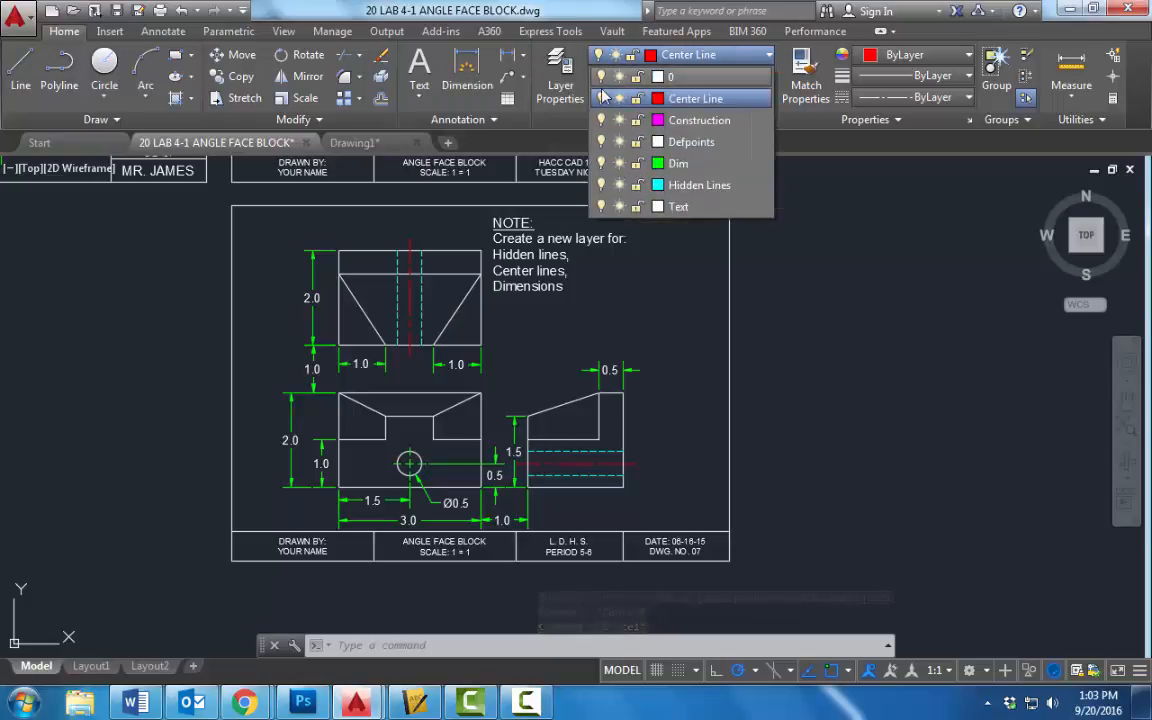
{"action": "left_click", "coordinate": [602, 98]}
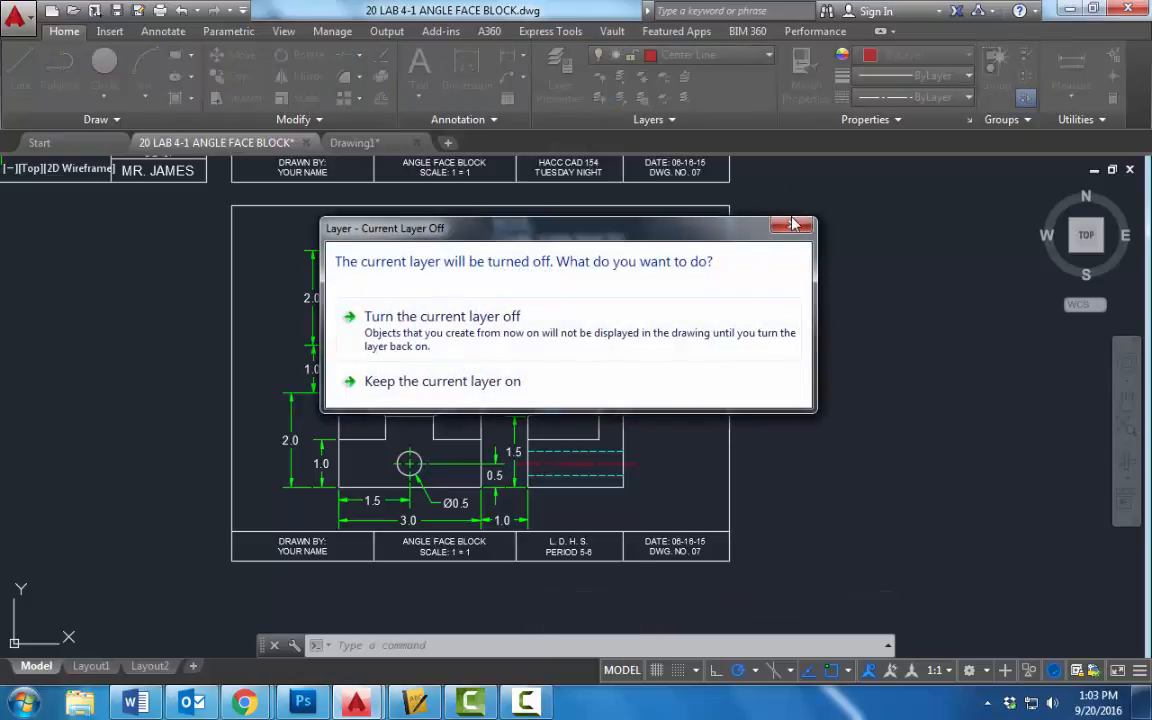
{"action": "left_click", "coordinate": [793, 224]}
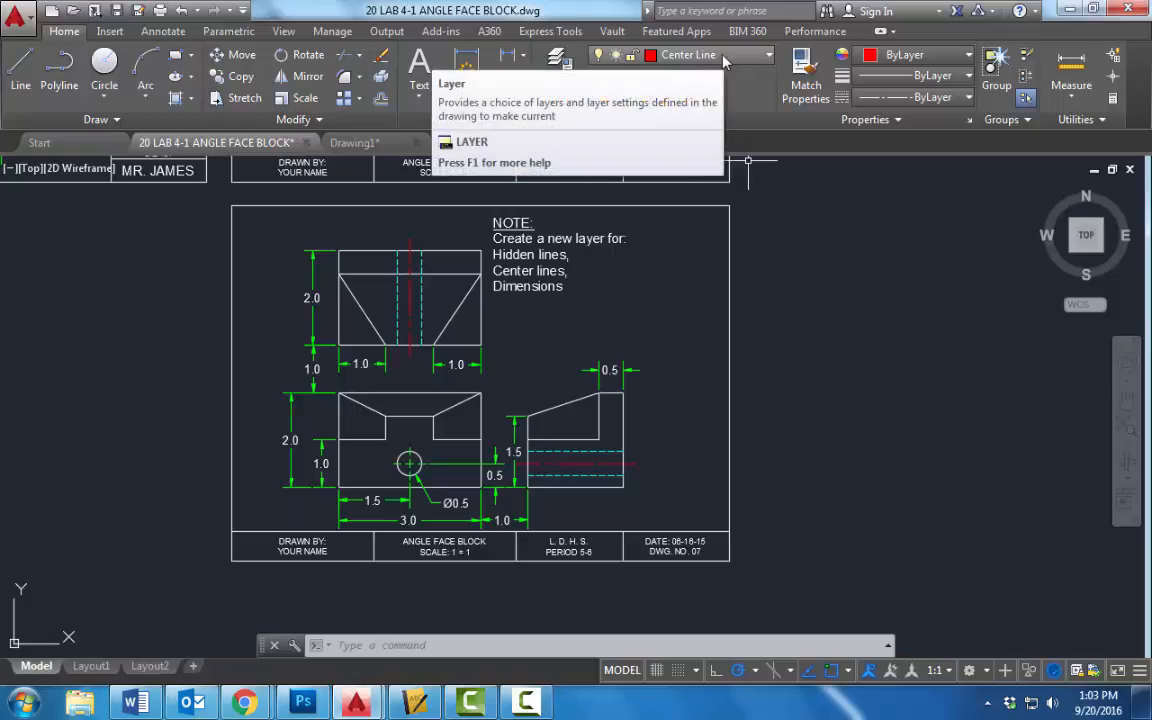
Step: Try moving the top and side views' center lines to layer 0, and undo the change
{"action": "left_click", "coordinate": [410, 291]}
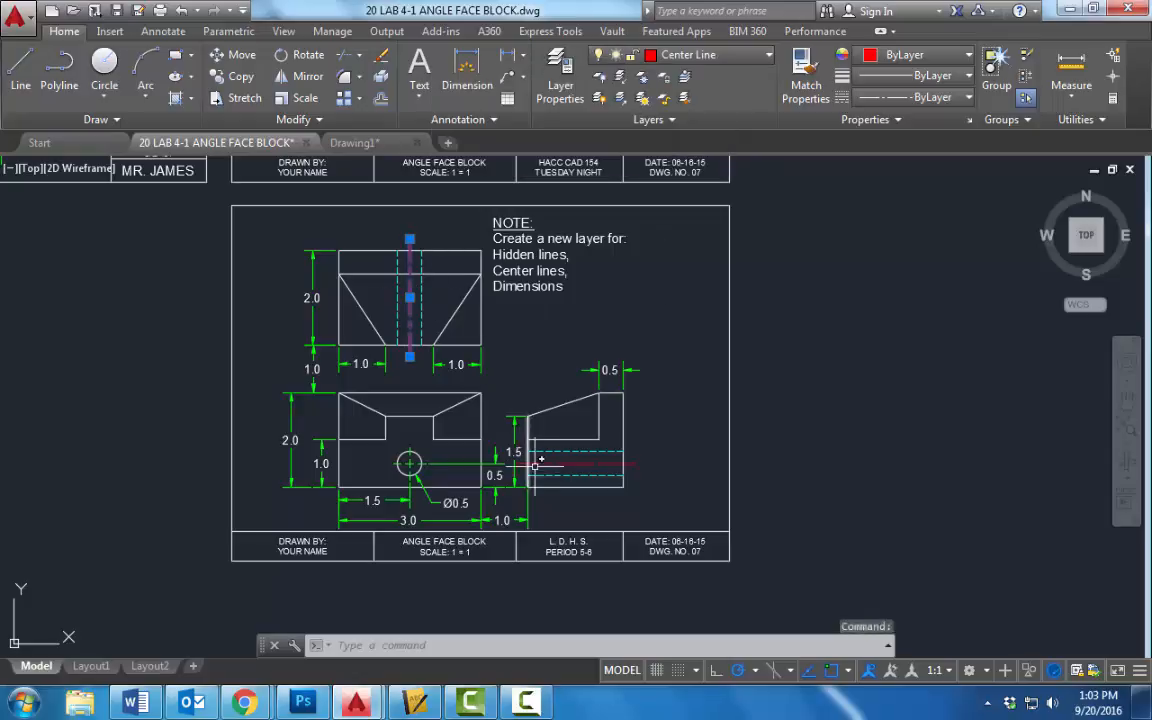
{"action": "left_click", "coordinate": [551, 464]}
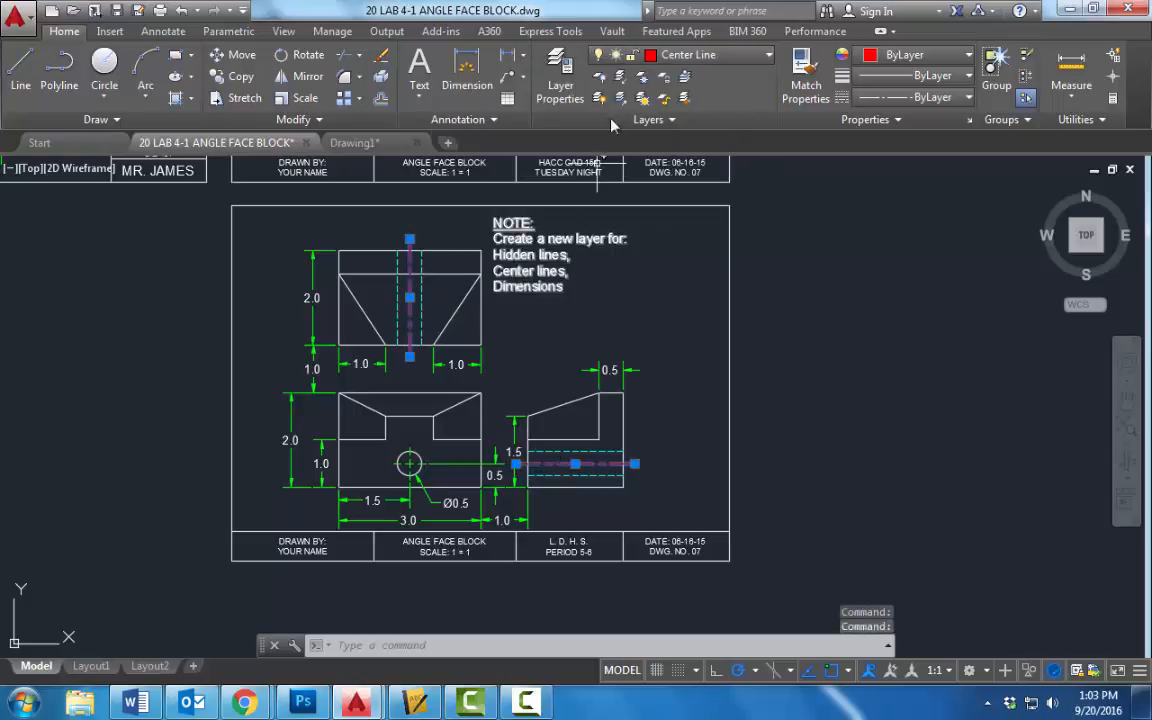
{"action": "left_click", "coordinate": [707, 56]}
{"action": "left_click", "coordinate": [701, 75]}
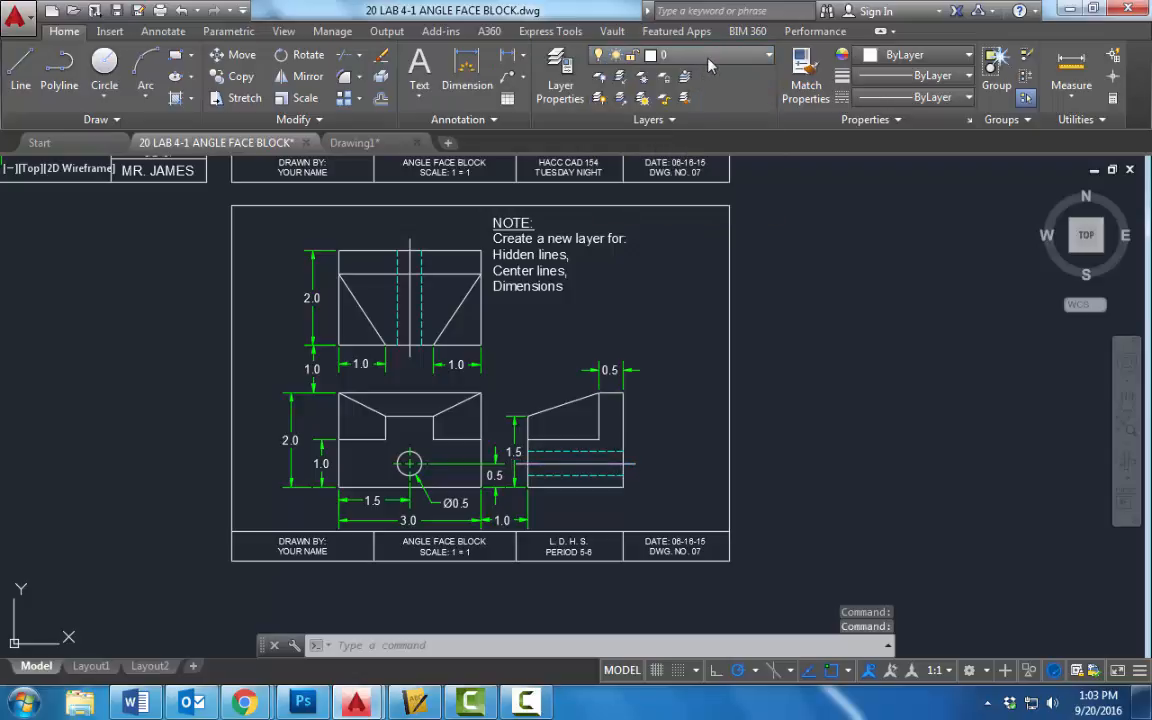
{"action": "left_click", "coordinate": [708, 60]}
{"action": "left_click", "coordinate": [695, 98]}
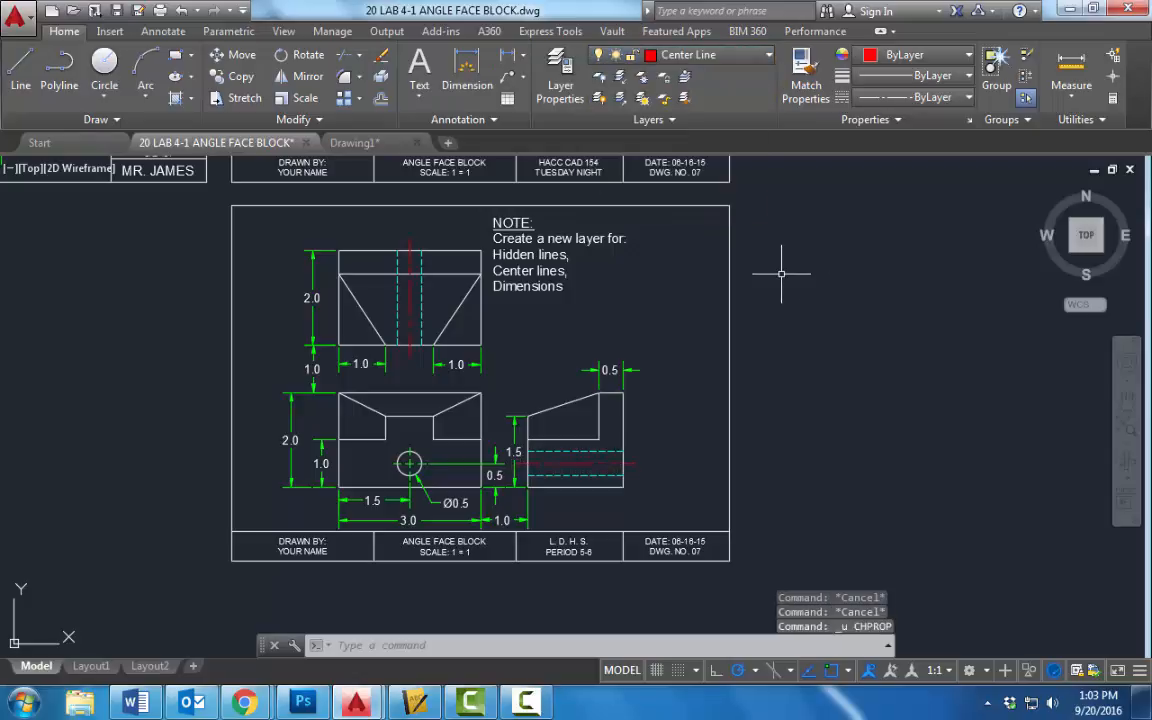
Step: Make layer 0 the current layer
{"action": "left_click", "coordinate": [700, 60]}
{"action": "left_click", "coordinate": [633, 67]}
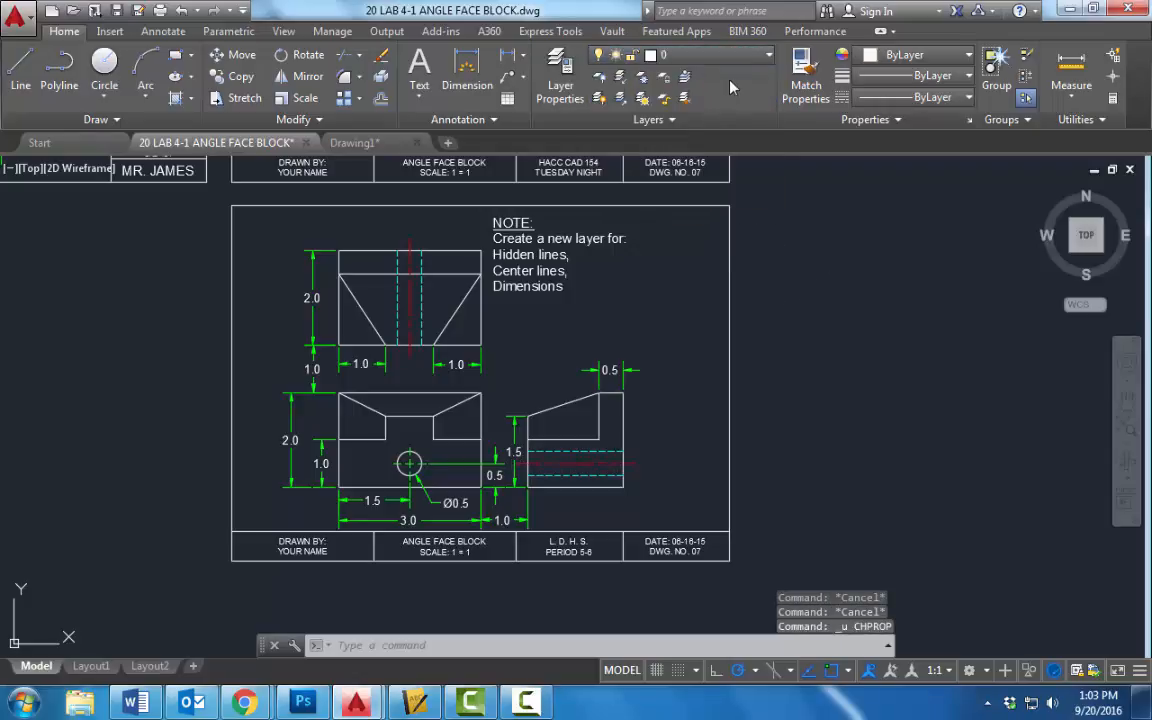
Step: Turn the Center Line layer off to check which lines it holds, and turn it back on
{"action": "left_click", "coordinate": [690, 58]}
{"action": "left_click", "coordinate": [601, 98]}
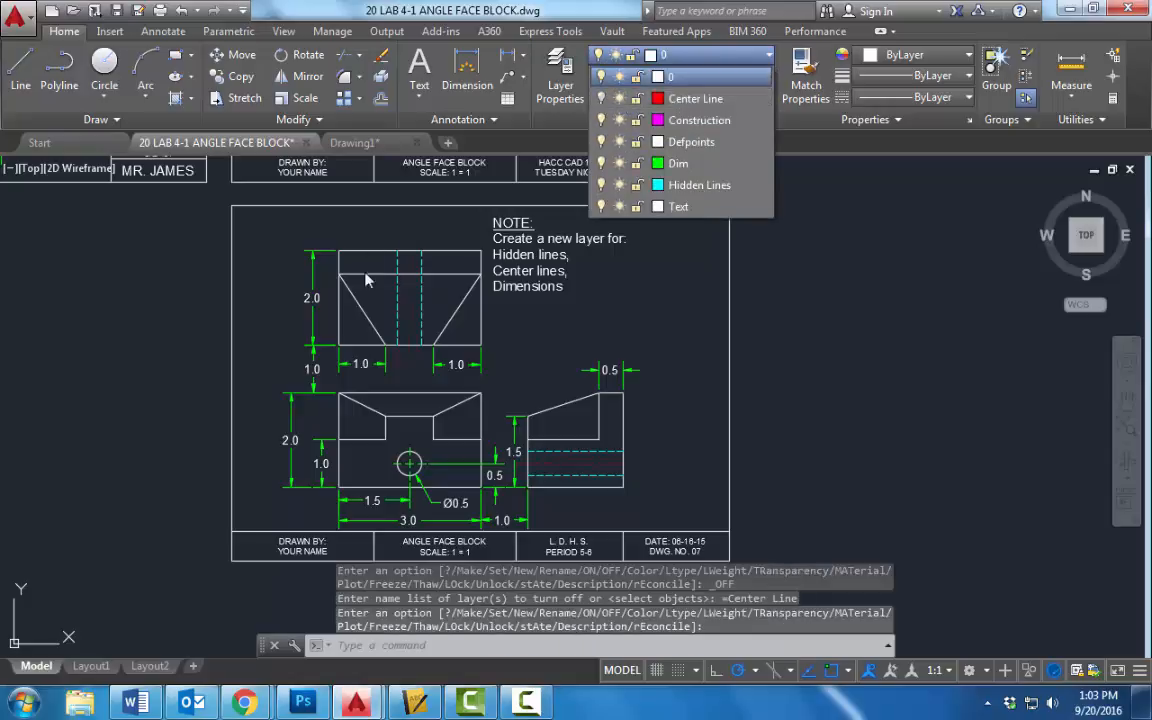
{"action": "left_click", "coordinate": [566, 344]}
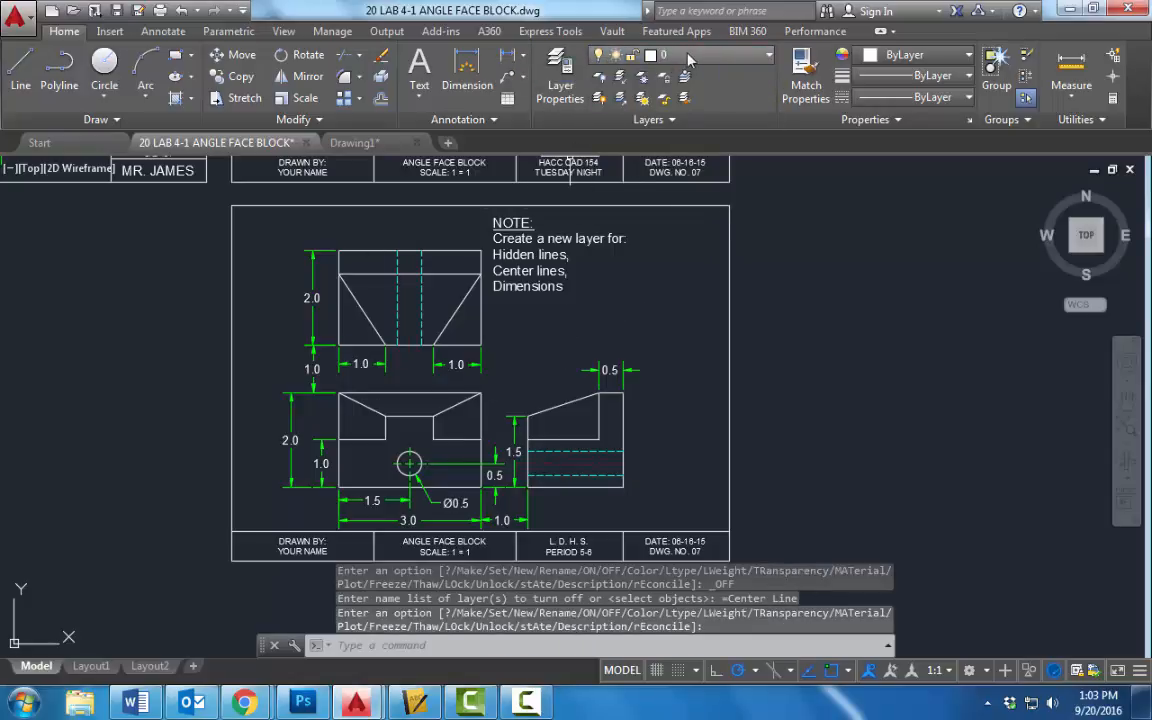
{"action": "left_click", "coordinate": [690, 60]}
{"action": "left_click", "coordinate": [601, 98]}
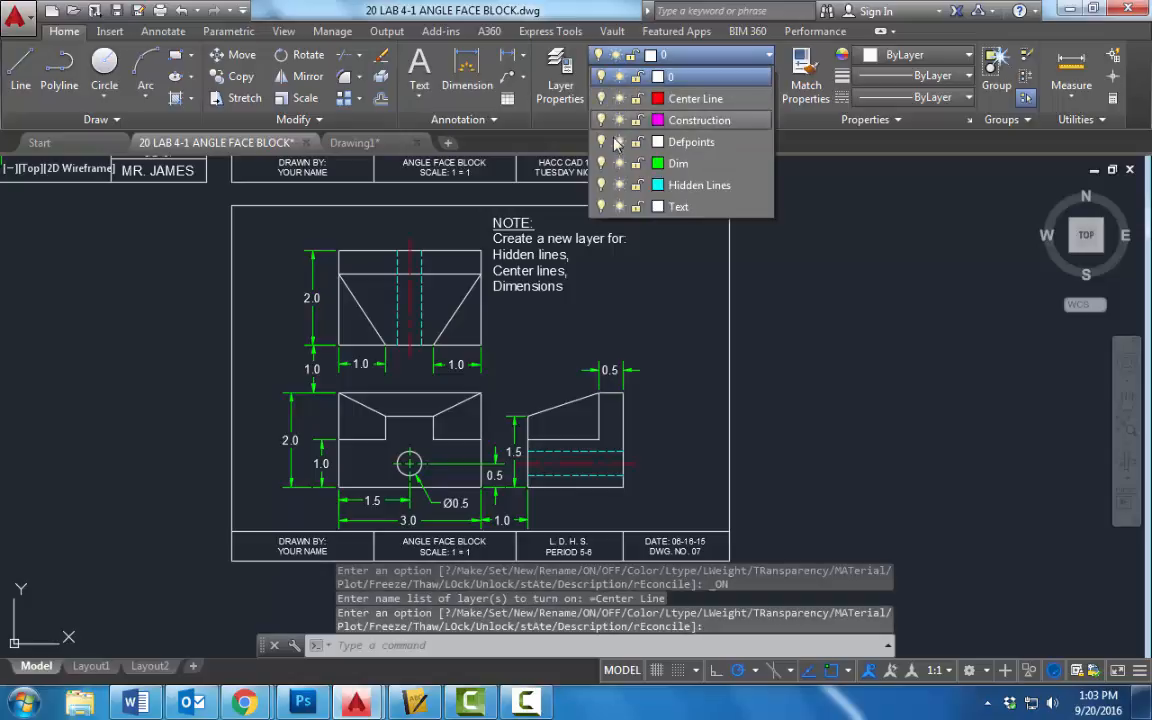
Step: Turn off the Dim, Center Line and Hidden Lines layers
{"action": "left_click", "coordinate": [601, 165]}
{"action": "left_click", "coordinate": [553, 342]}
{"action": "middle_click_drag", "start_coordinate": [404, 529], "coordinate": [412, 501]}
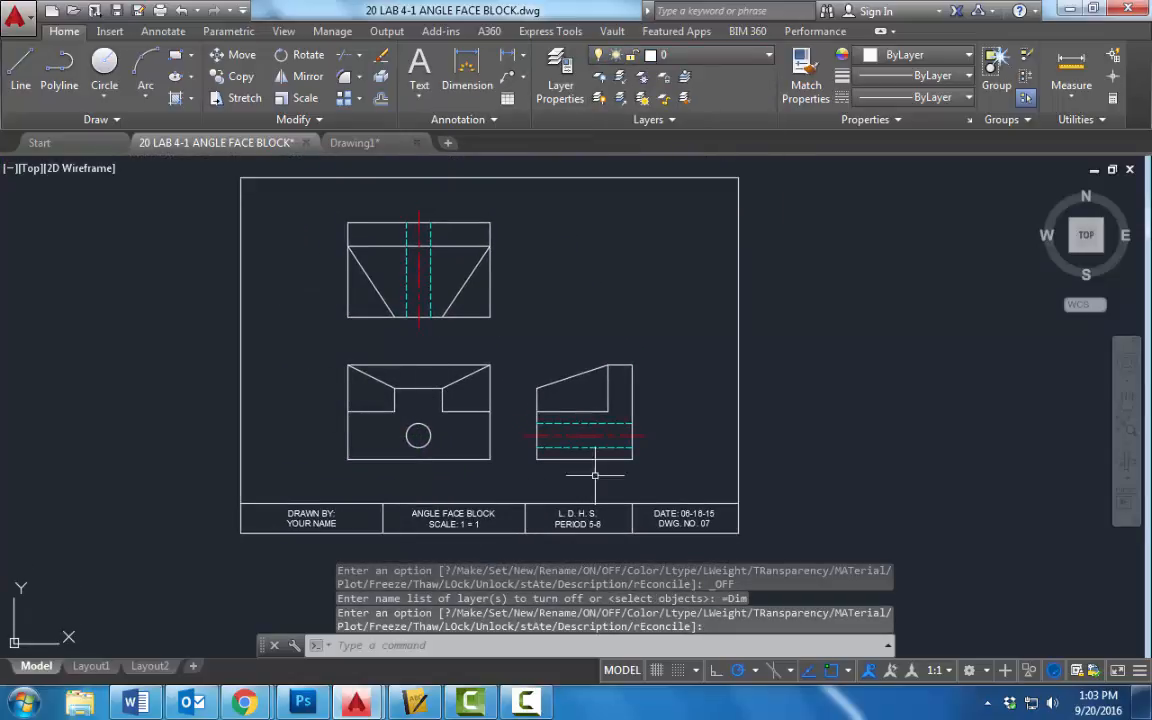
{"action": "left_click", "coordinate": [688, 62]}
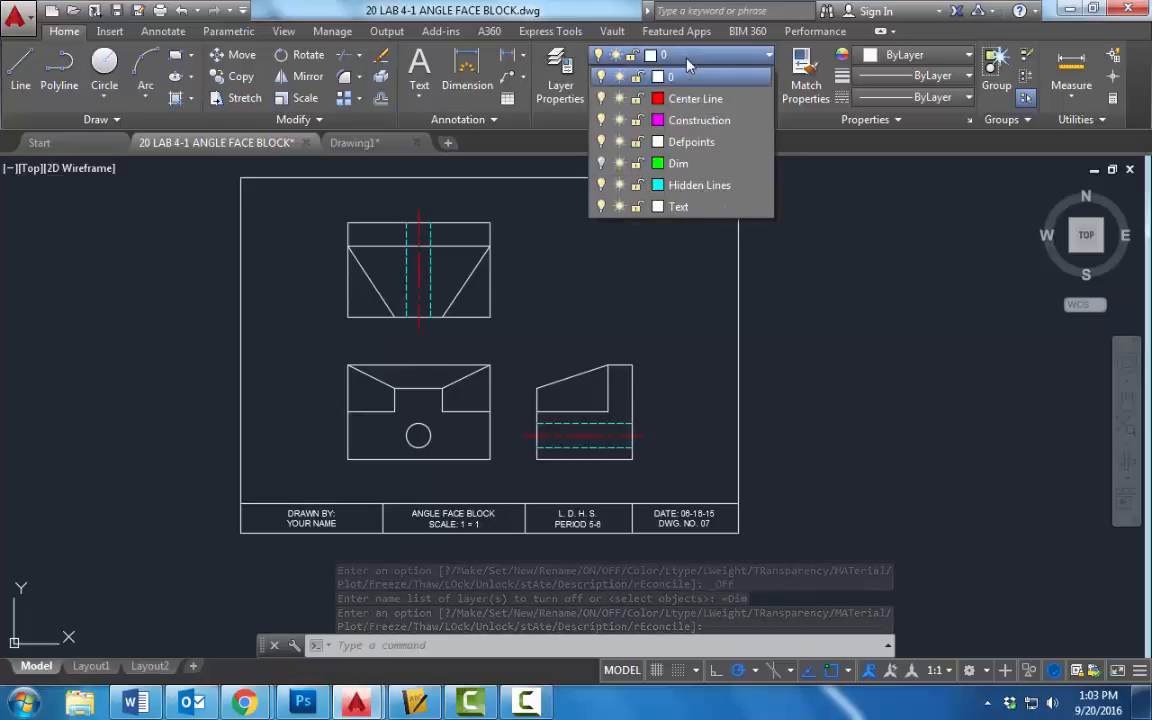
{"action": "left_click", "coordinate": [601, 98]}
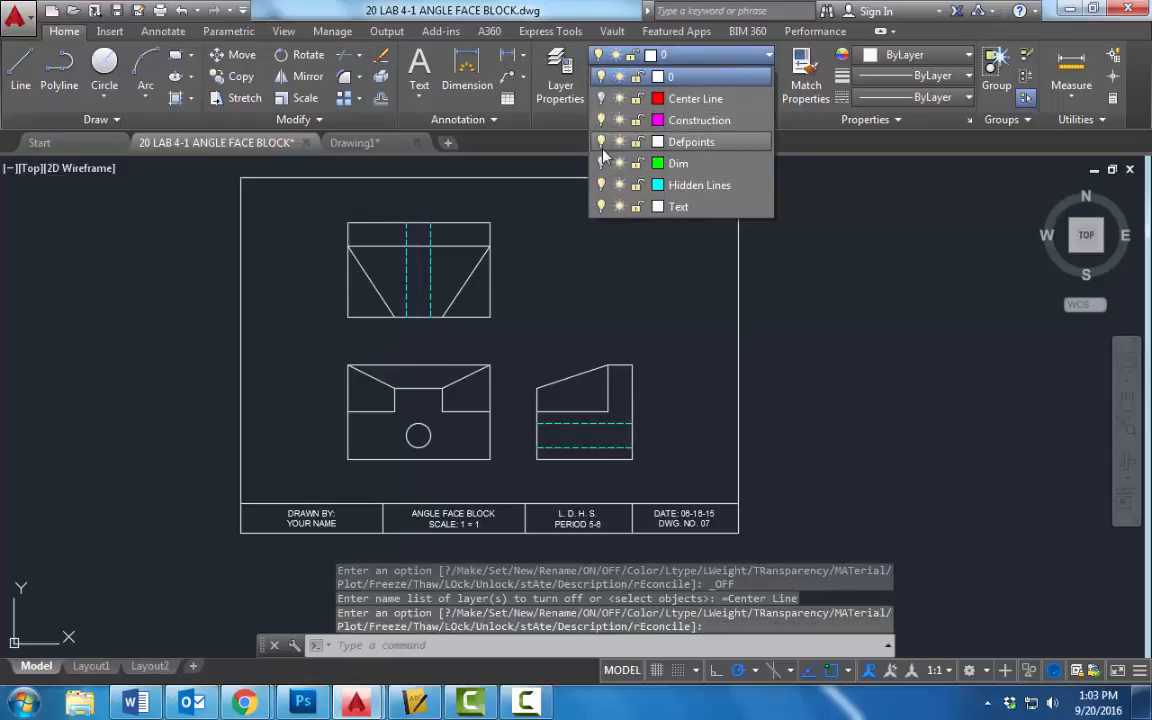
{"action": "left_click", "coordinate": [601, 185]}
{"action": "left_click", "coordinate": [550, 327]}
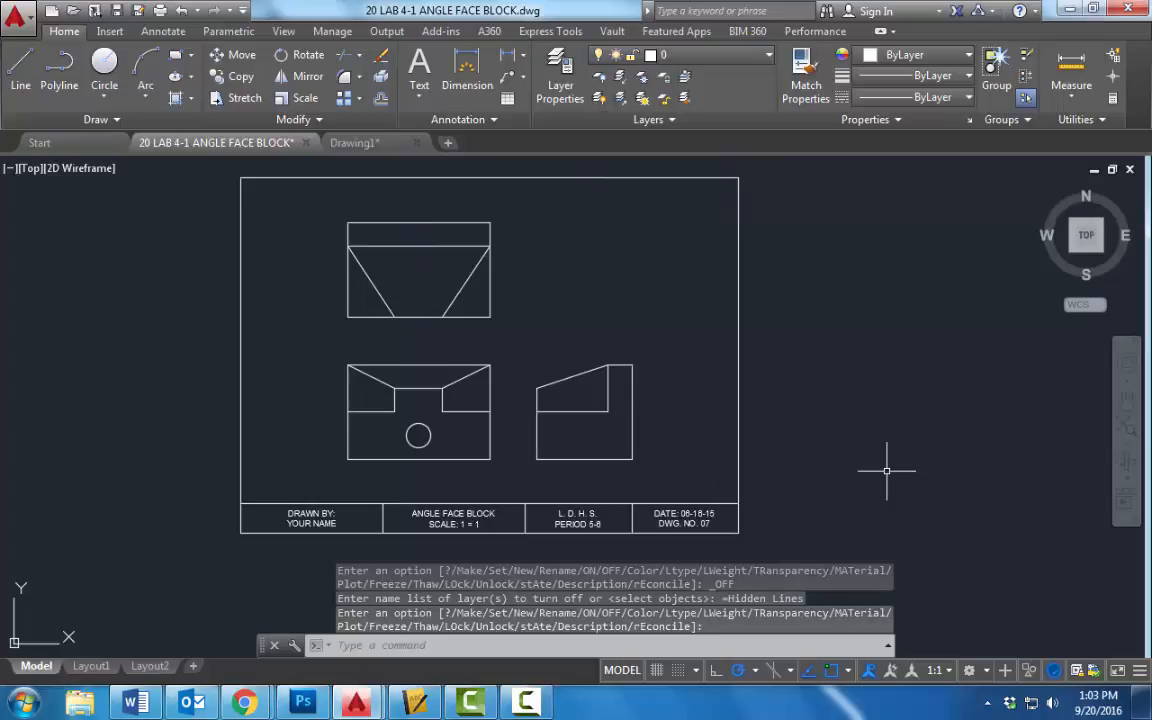
Step: Turn the Dim, Hidden Lines and Center Line layers back on
{"action": "left_click", "coordinate": [680, 55]}
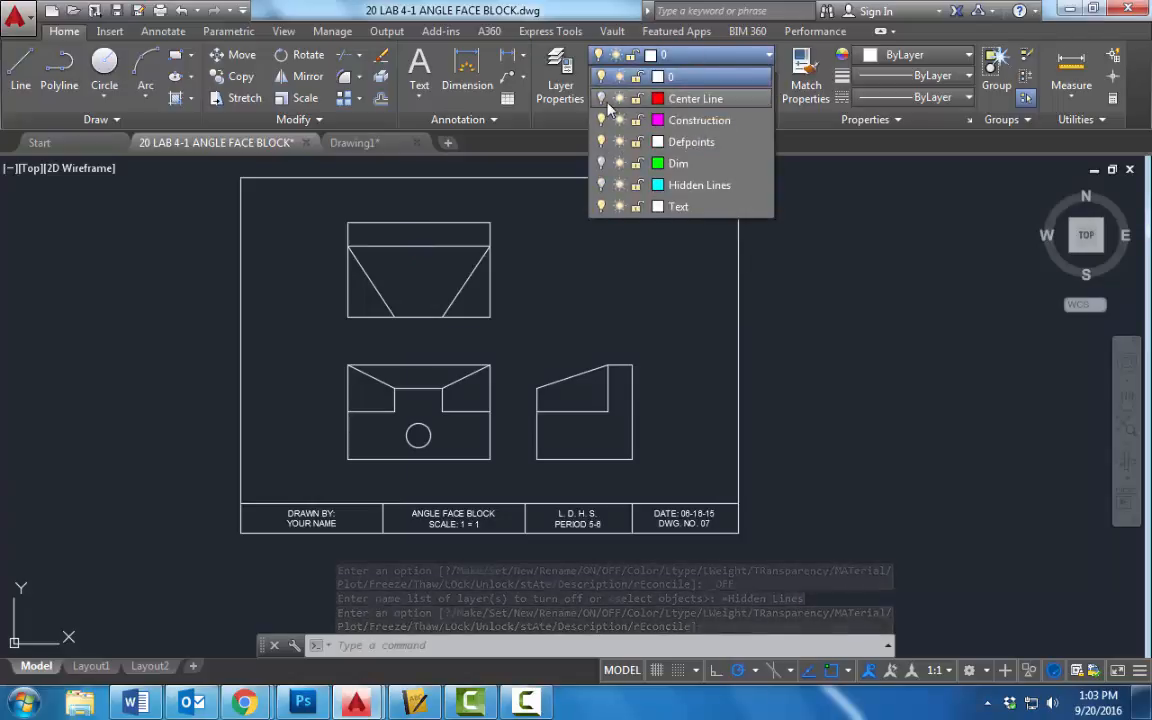
{"action": "left_click", "coordinate": [601, 185]}
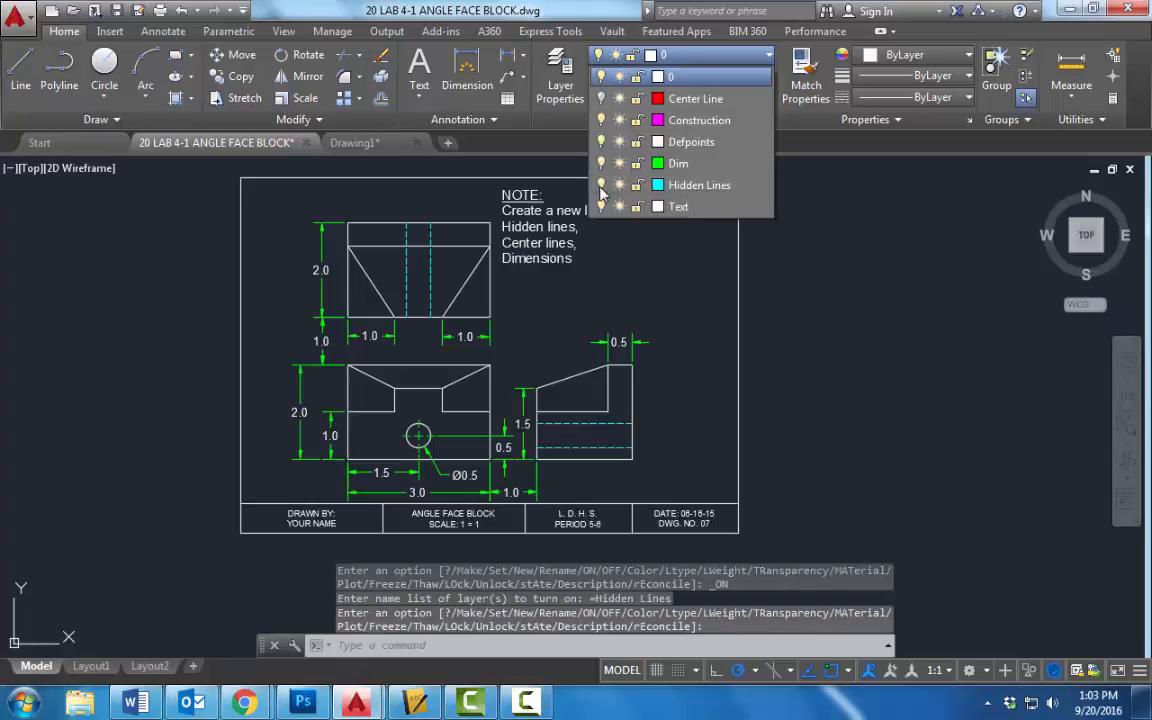
{"action": "left_click", "coordinate": [601, 98]}
{"action": "left_click", "coordinate": [625, 272]}
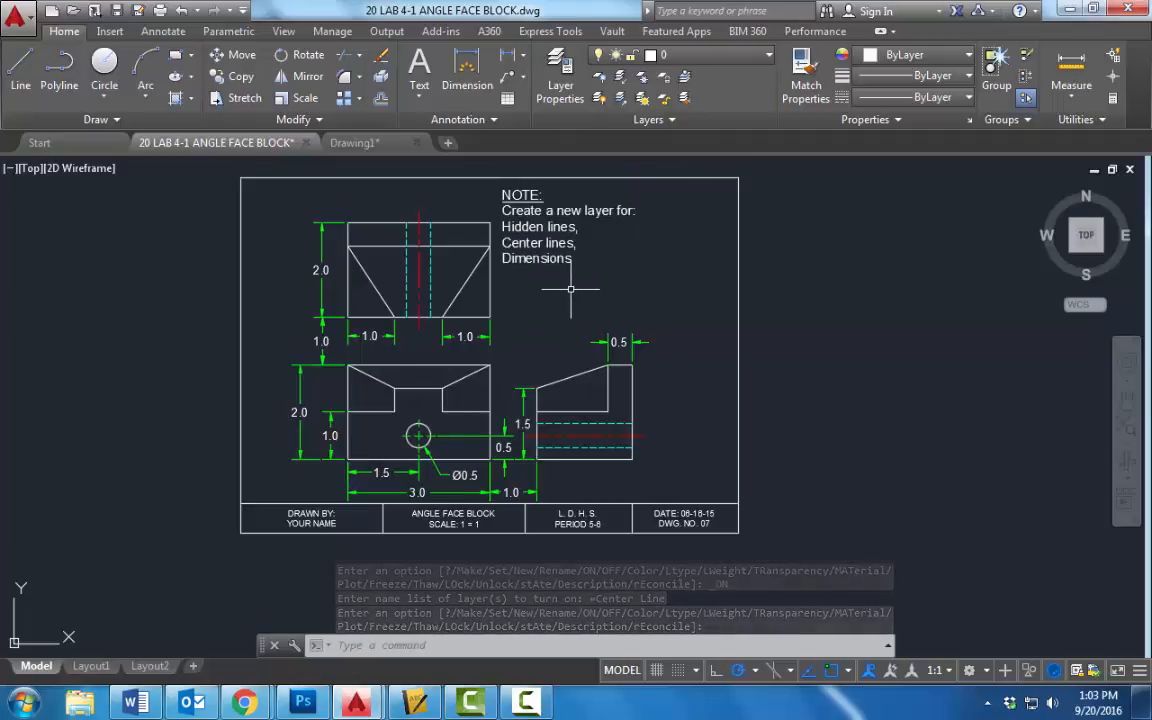
Step: Review the layer properties of the angle face block drawing and close the layer list
{"action": "scroll", "coordinate": [545, 290], "scroll_direction": "up", "scroll_amount": 2}
{"action": "left_click", "coordinate": [556, 80]}
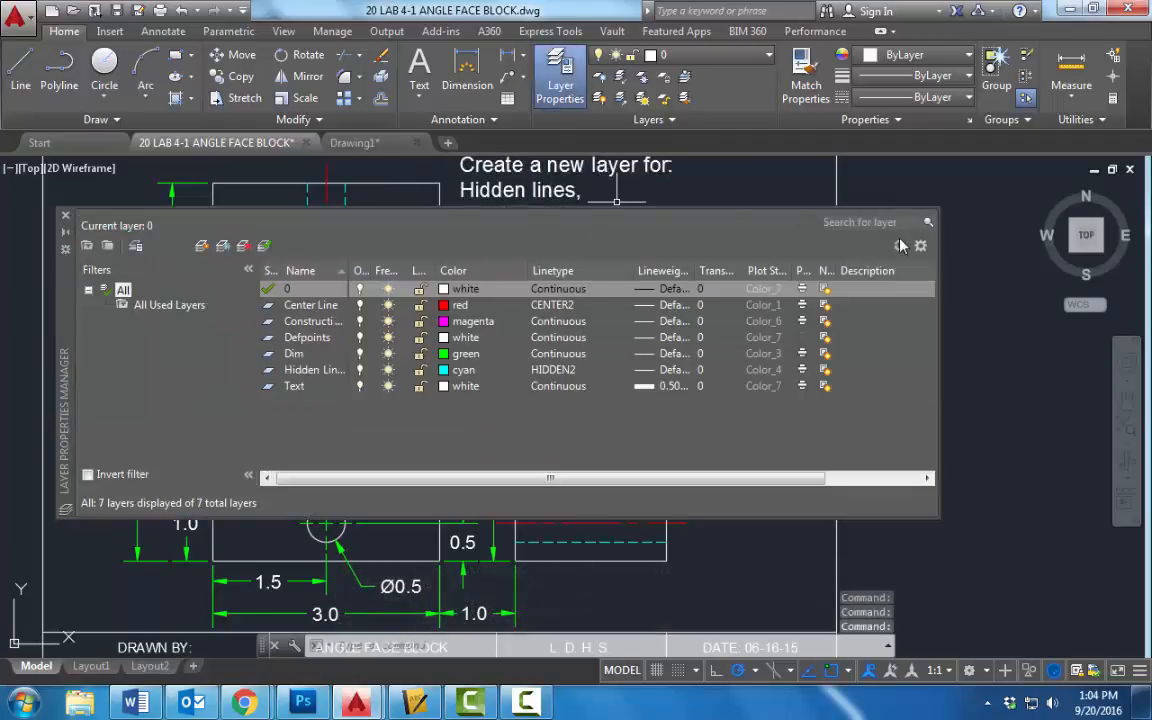
{"action": "left_click", "coordinate": [63, 219]}
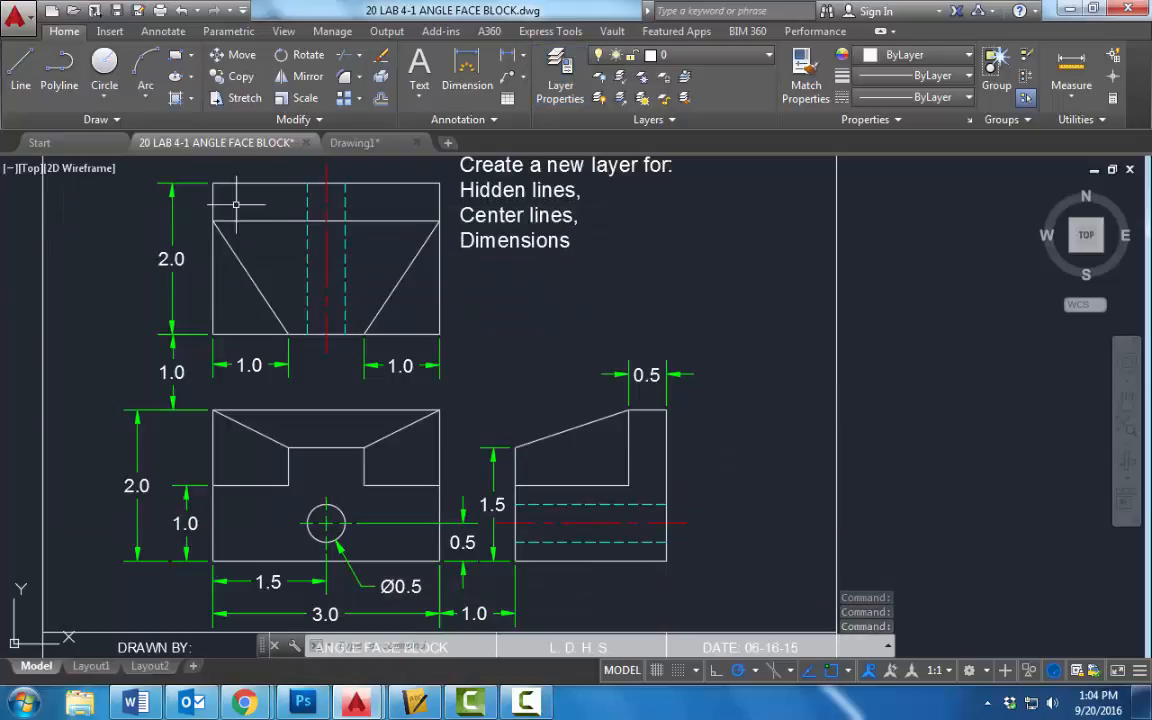
Step: Switch to Drawing1 and open its layer properties
{"action": "left_click", "coordinate": [355, 144]}
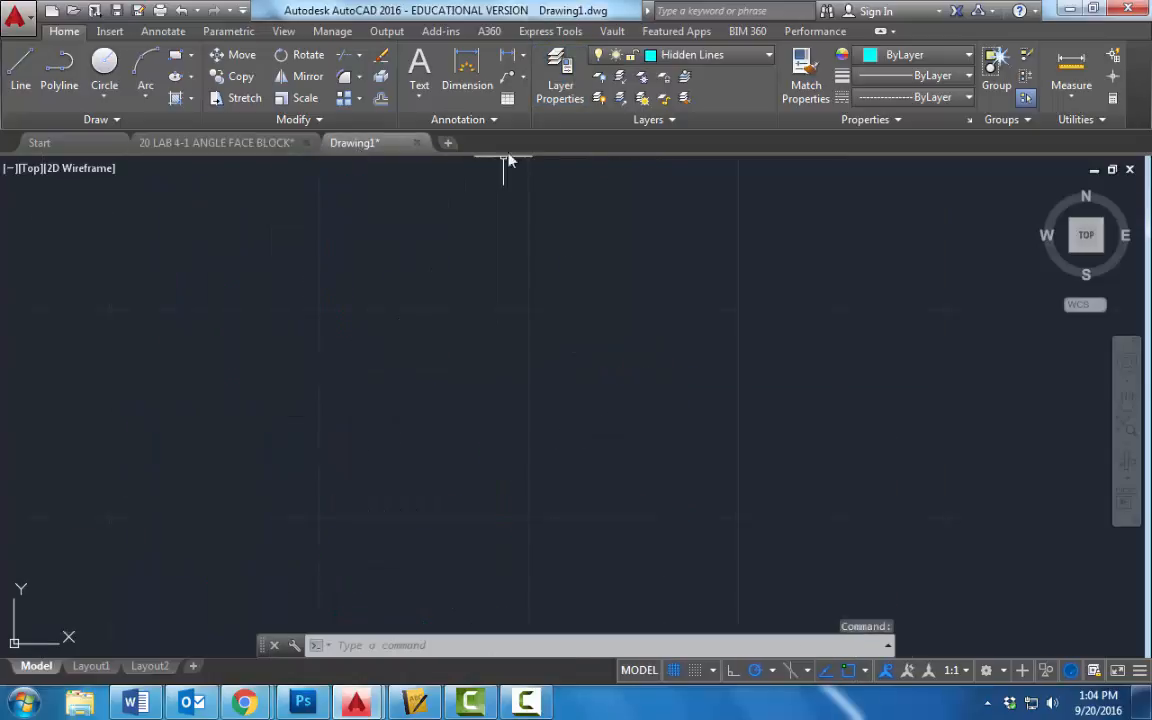
{"action": "left_click", "coordinate": [563, 75]}
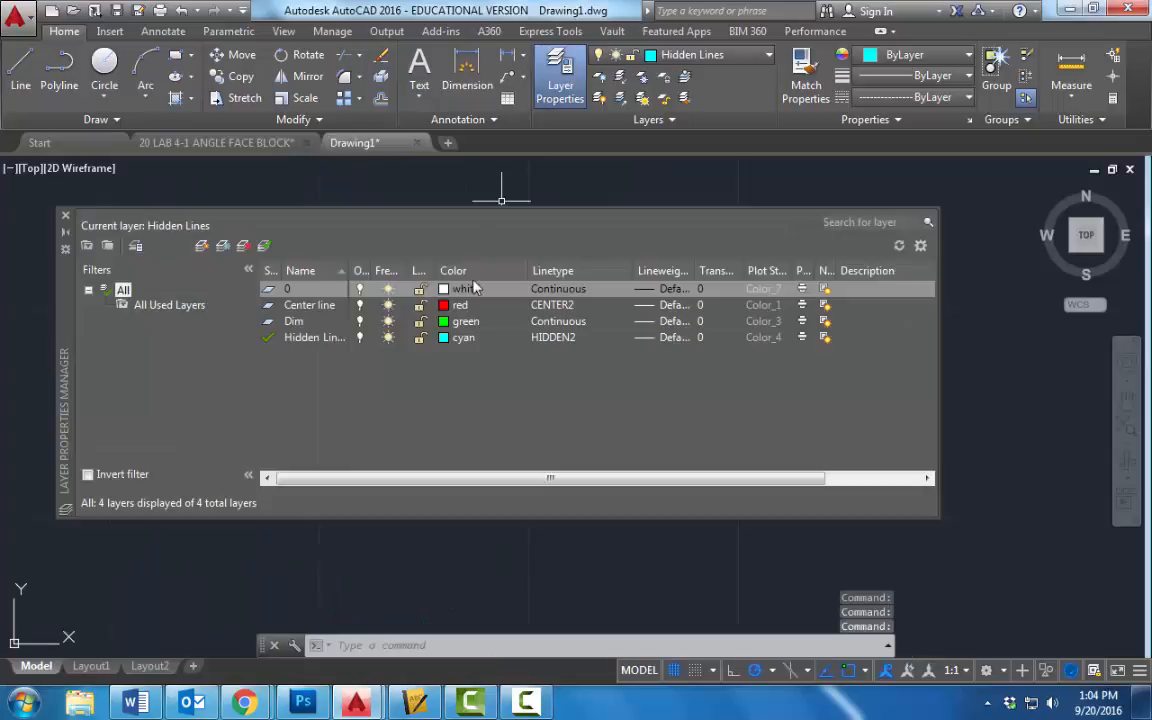